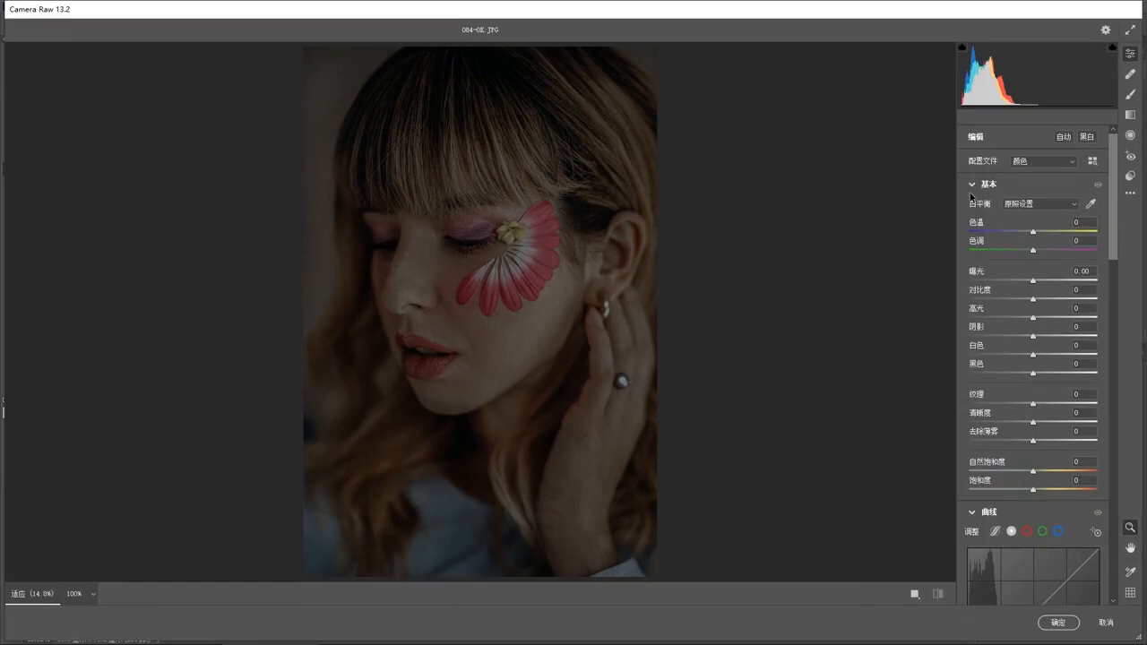
Step: Apply the 老式 04 (Vintage 04) profile to the portrait with an amount of 134
{"action": "left_click_drag", "start_coordinate": [1116, 245], "coordinate": [1114, 235]}
{"action": "left_click", "coordinate": [1093, 161]}
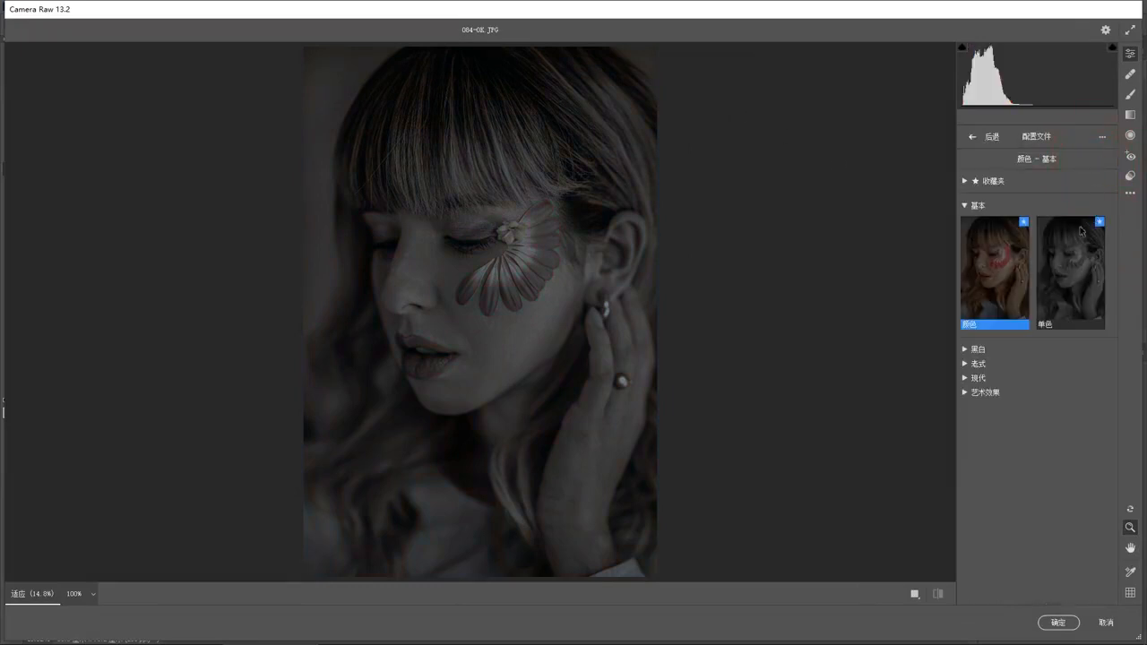
{"action": "left_click", "coordinate": [965, 364]}
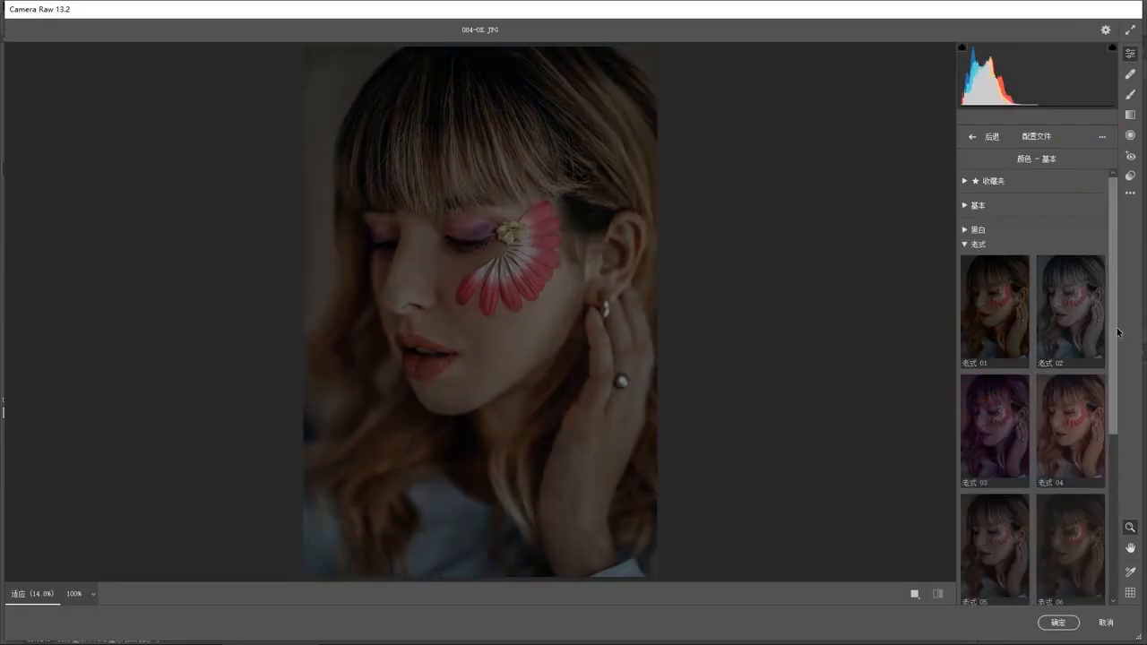
{"action": "left_click", "coordinate": [1081, 419]}
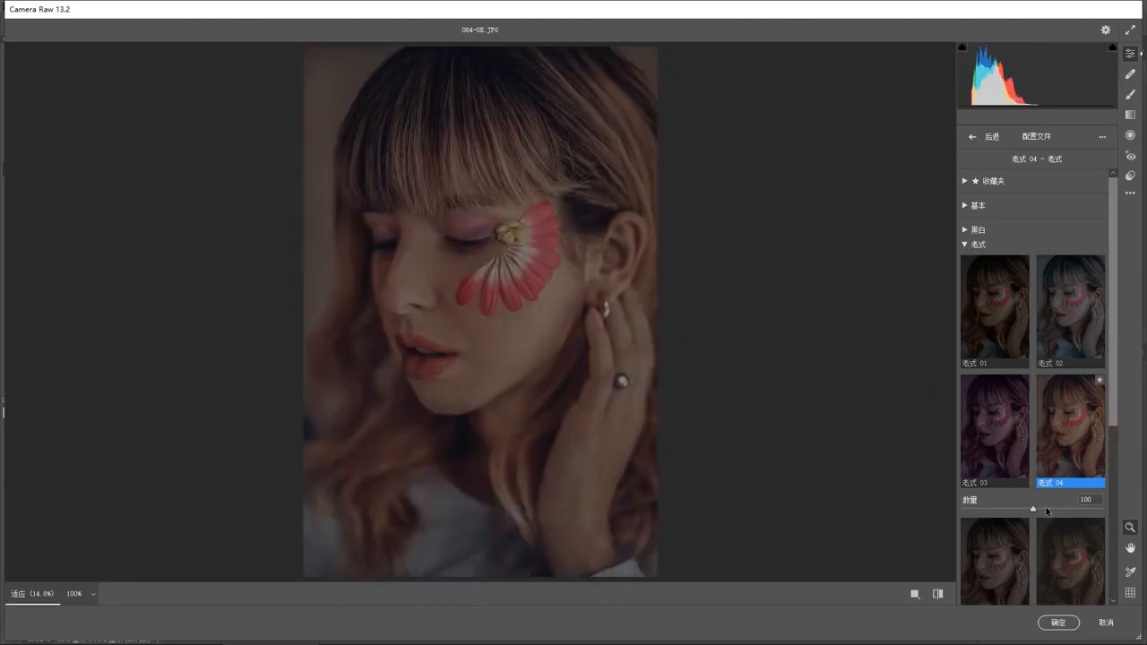
{"action": "mouse_move", "coordinate": [1047, 511]}
{"action": "left_mouse_down"}
{"action": "mouse_move", "coordinate": [1073, 510]}
{"action": "mouse_move", "coordinate": [1056, 511]}
{"action": "left_mouse_up"}
{"action": "left_click", "coordinate": [969, 137]}
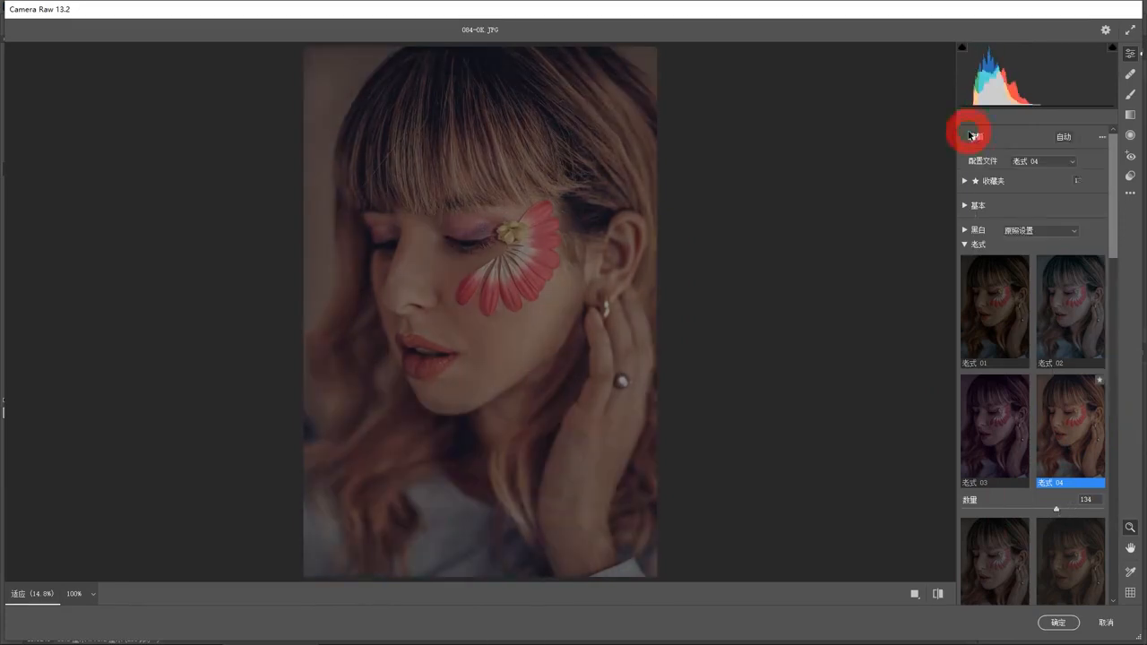
Step: Set the basic adjustments to exposure +2.10, highlights -36, whites -19, dehaze +32 and blacks +29
{"action": "left_click", "coordinate": [1112, 225]}
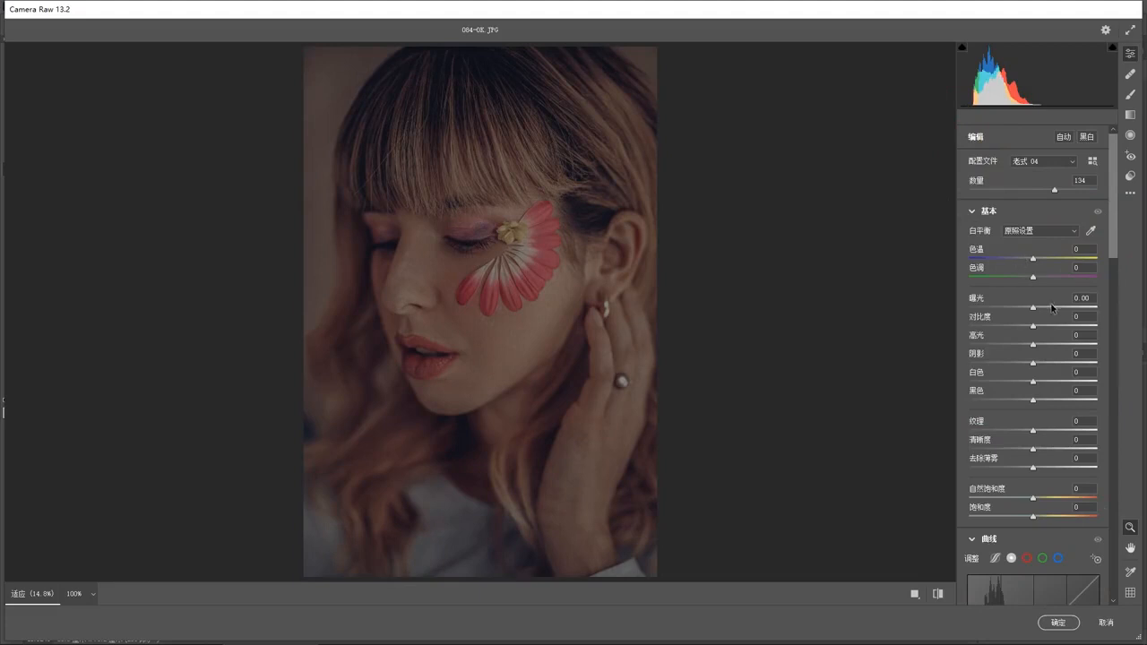
{"action": "left_click_drag", "start_coordinate": [1052, 307], "coordinate": [1060, 307]}
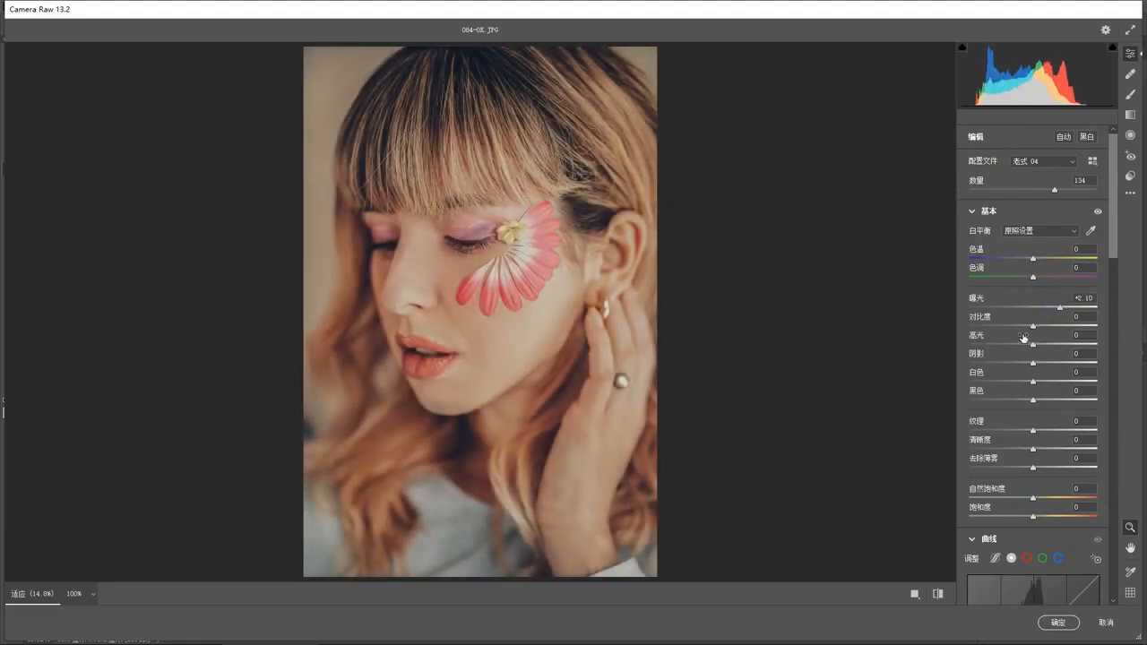
{"action": "left_click_drag", "start_coordinate": [1024, 345], "coordinate": [1010, 344]}
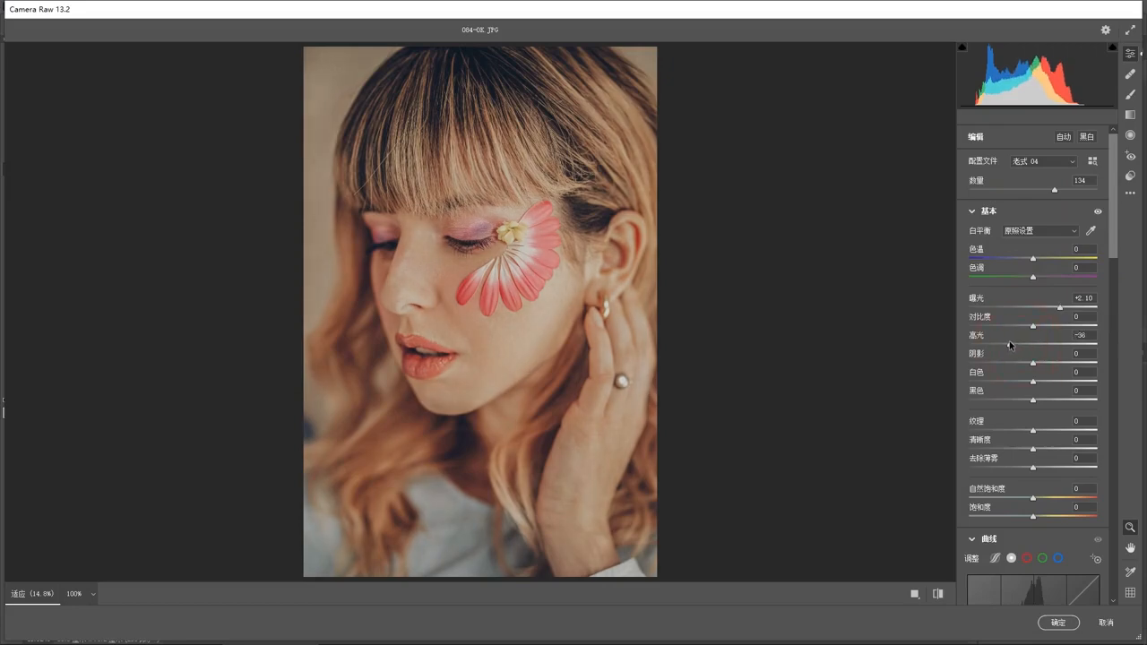
{"action": "left_click_drag", "start_coordinate": [1029, 382], "coordinate": [1021, 377]}
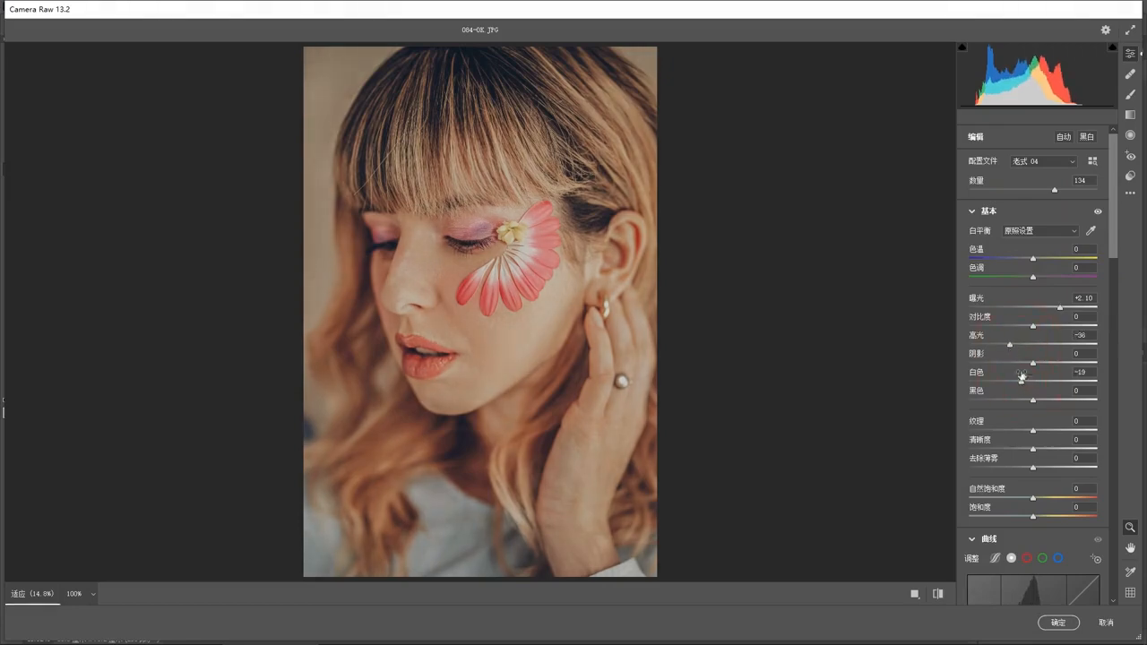
{"action": "left_click_drag", "start_coordinate": [1035, 467], "coordinate": [1052, 471]}
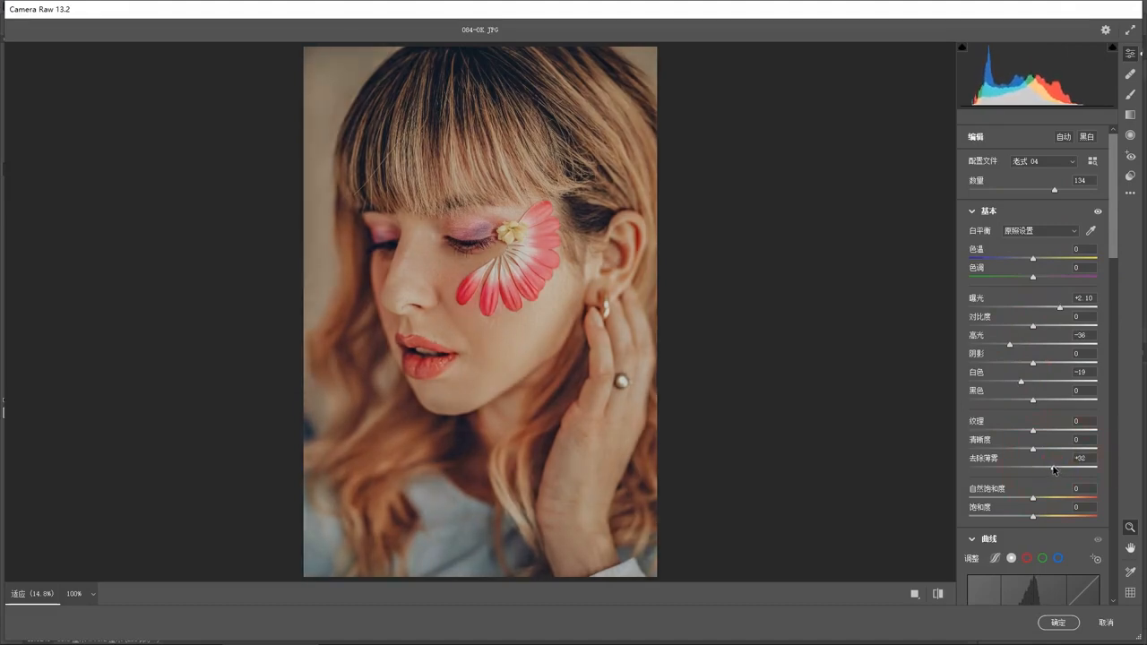
{"action": "left_click_drag", "start_coordinate": [1054, 404], "coordinate": [1048, 393]}
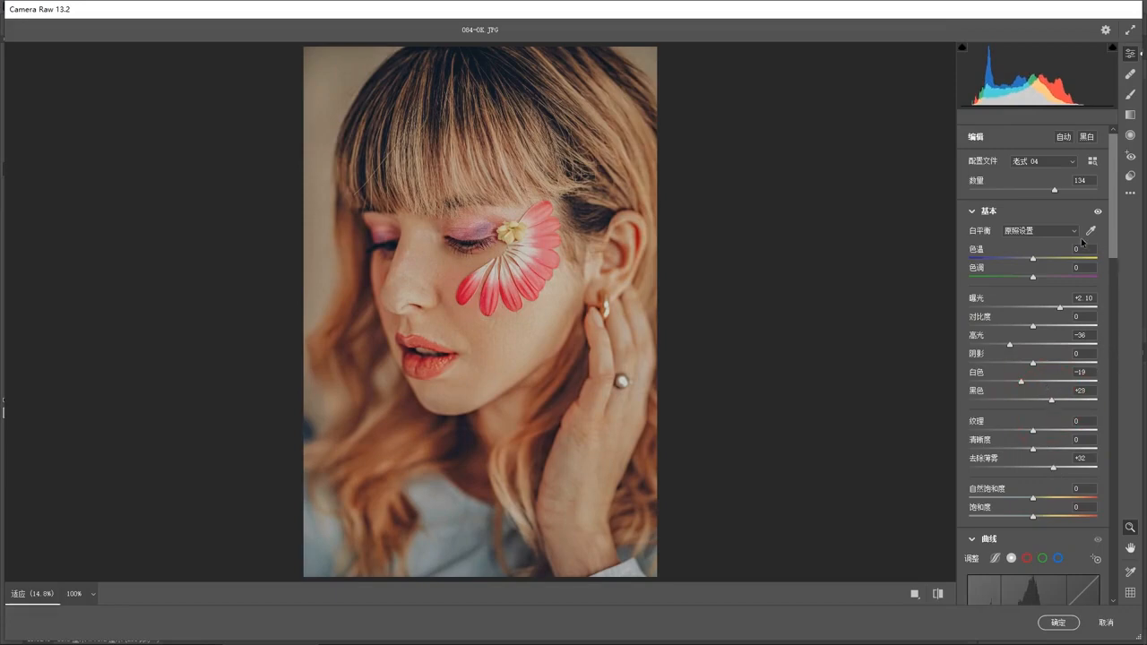
Step: Set the white balance to temperature -3 and tint +8, and lower the clarity to -10
{"action": "left_click_drag", "start_coordinate": [1031, 260], "coordinate": [1031, 263]}
{"action": "left_click_drag", "start_coordinate": [1036, 279], "coordinate": [1040, 281]}
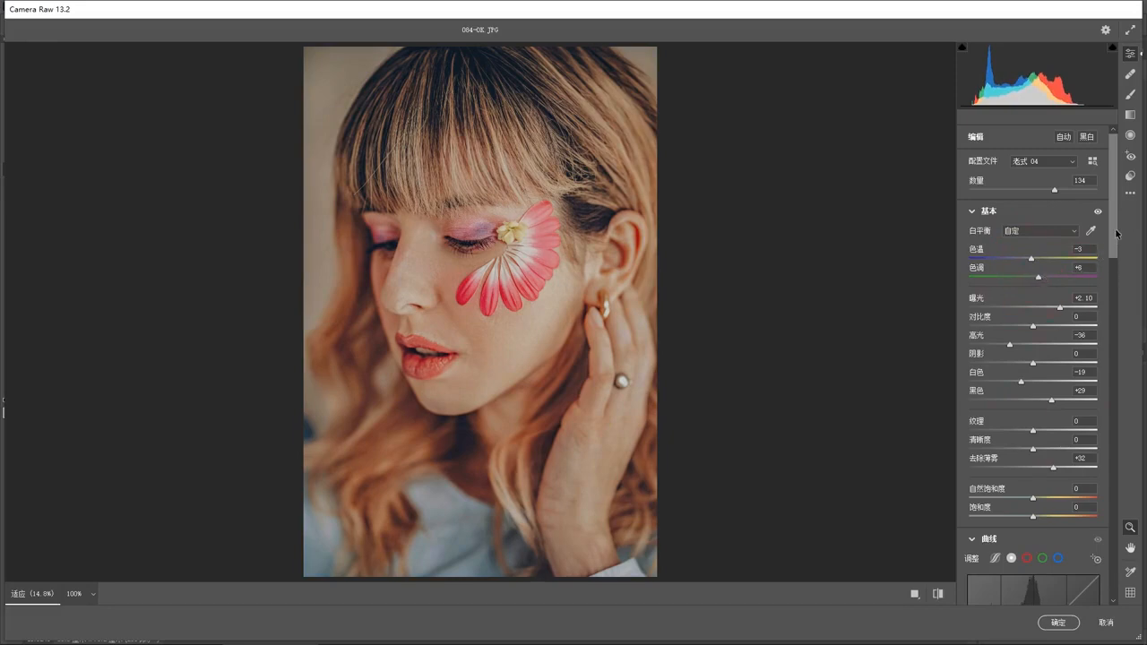
{"action": "left_click_drag", "start_coordinate": [1117, 233], "coordinate": [1121, 265]}
{"action": "left_click_drag", "start_coordinate": [1033, 345], "coordinate": [1026, 343]}
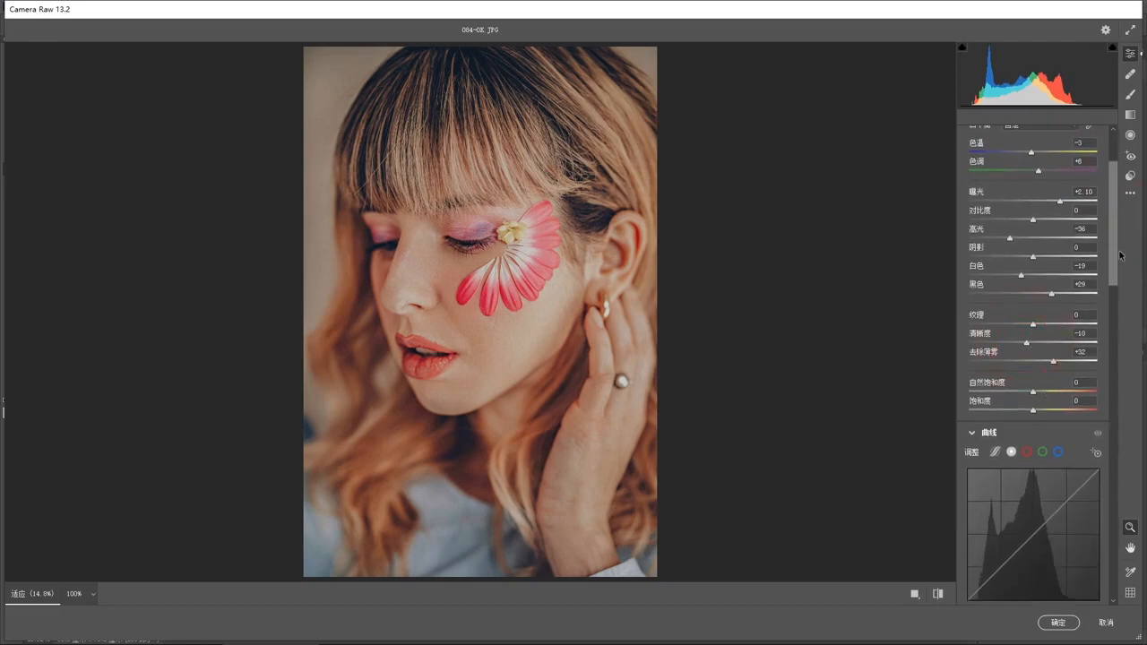
Step: Set the calibration to blue primary saturation +60, green primary hue +32 and red primary hue -6
{"action": "left_click_drag", "start_coordinate": [1116, 256], "coordinate": [1114, 570]}
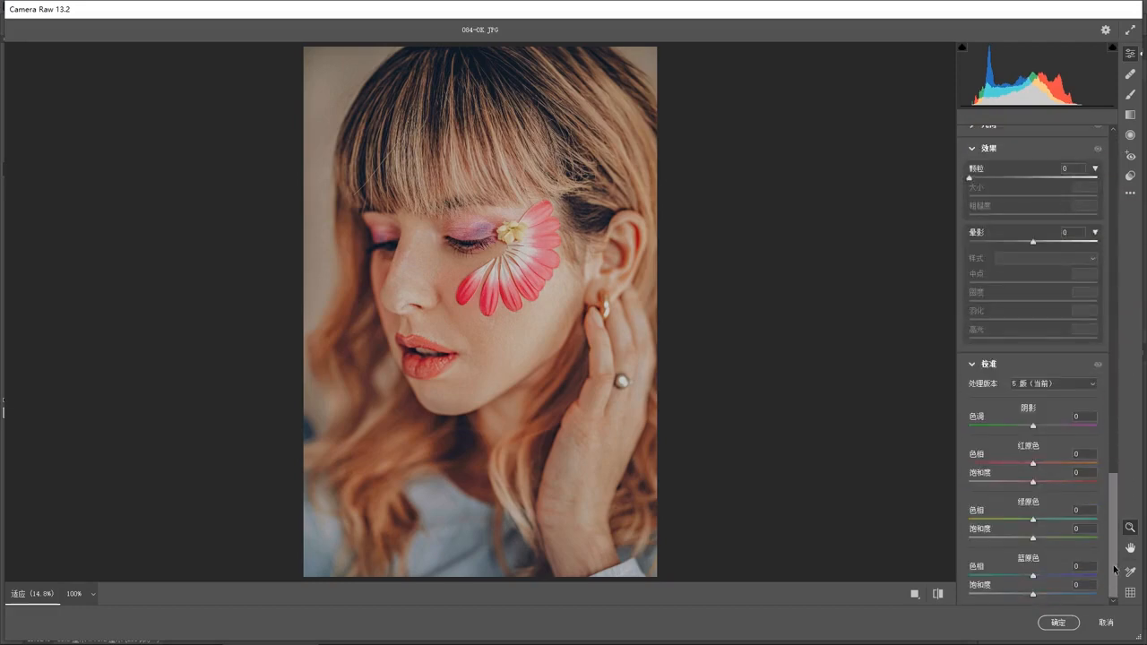
{"action": "left_click_drag", "start_coordinate": [1031, 593], "coordinate": [1067, 597]}
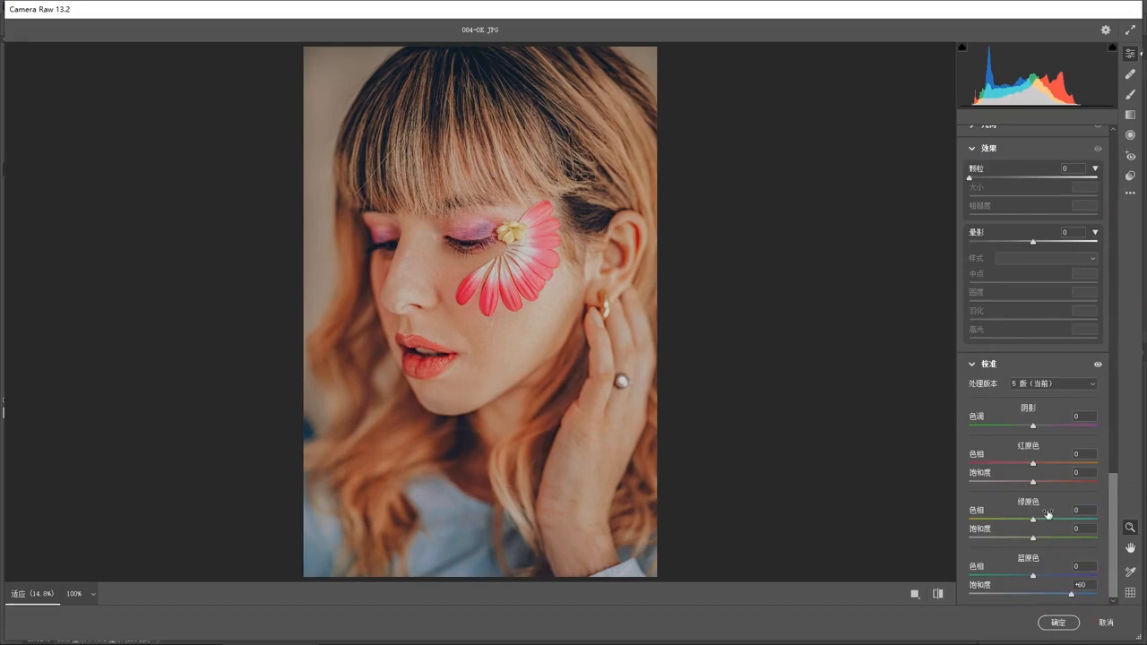
{"action": "left_click_drag", "start_coordinate": [1033, 520], "coordinate": [1053, 522]}
{"action": "left_click_drag", "start_coordinate": [1033, 463], "coordinate": [1030, 466]}
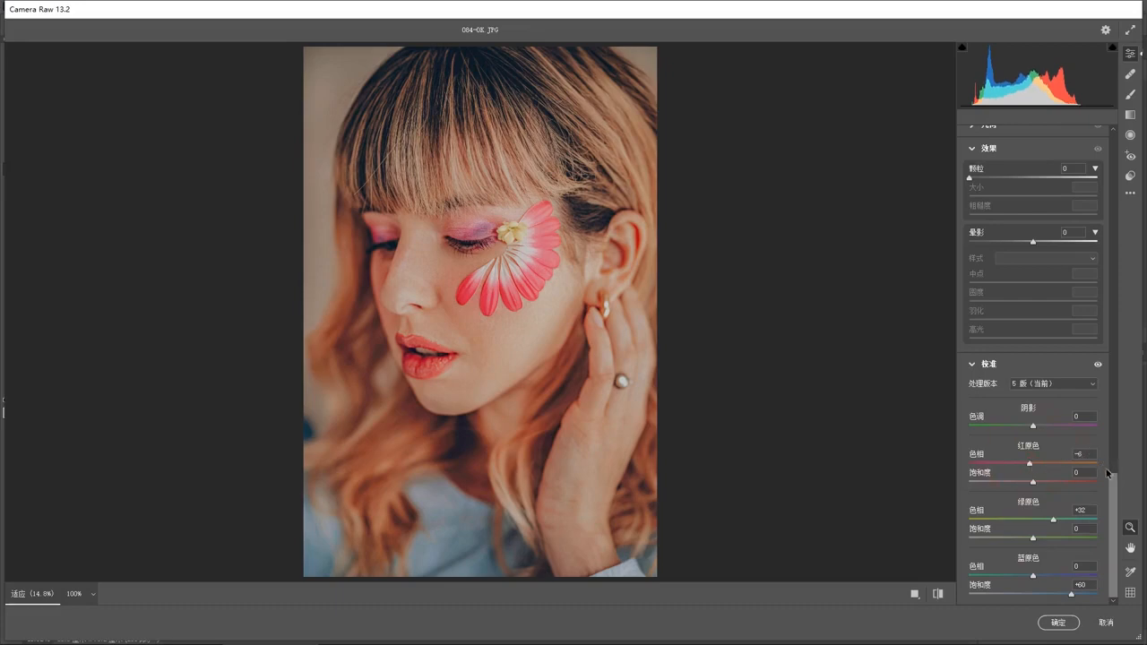
Step: In the HSL colour mixer, set saturation to -3 for reds and -21 for oranges, and hue to -15 for reds and -3 for magentas
{"action": "left_click_drag", "start_coordinate": [1109, 472], "coordinate": [1119, 312]}
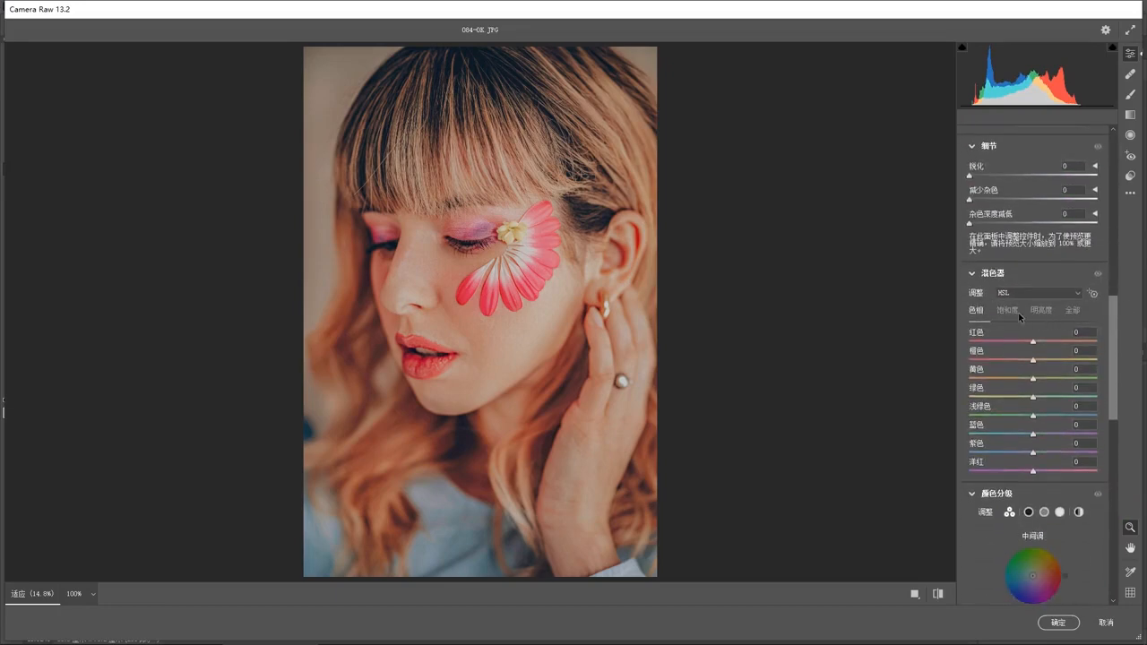
{"action": "left_click", "coordinate": [1008, 310]}
{"action": "left_click", "coordinate": [1092, 293]}
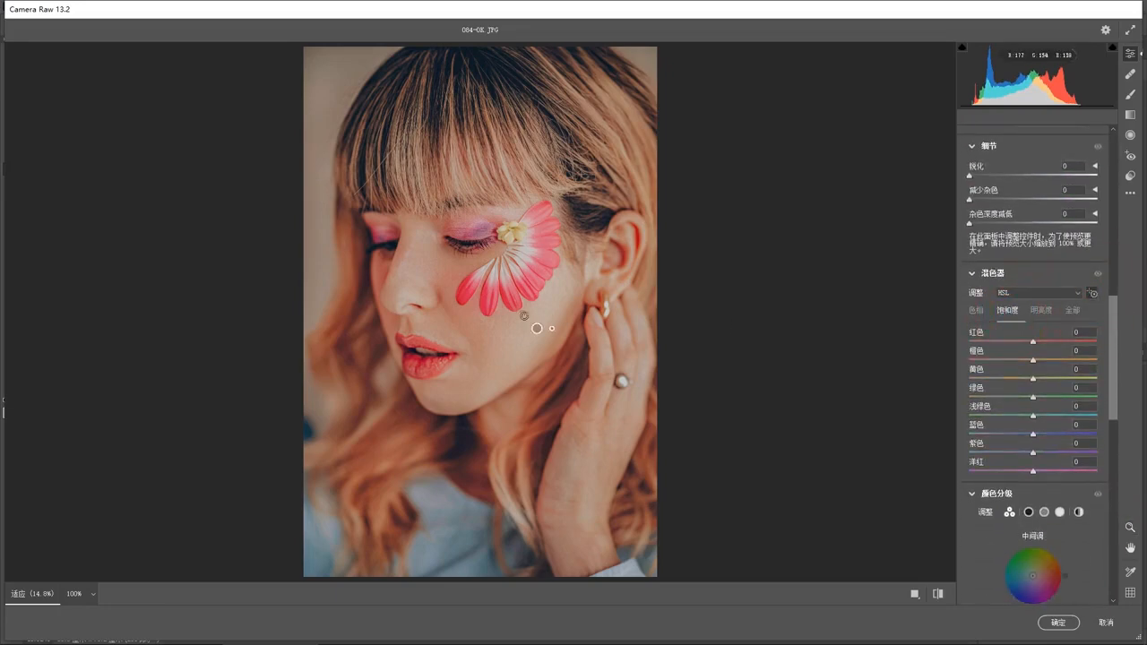
{"action": "left_click_drag", "start_coordinate": [521, 328], "coordinate": [510, 328]}
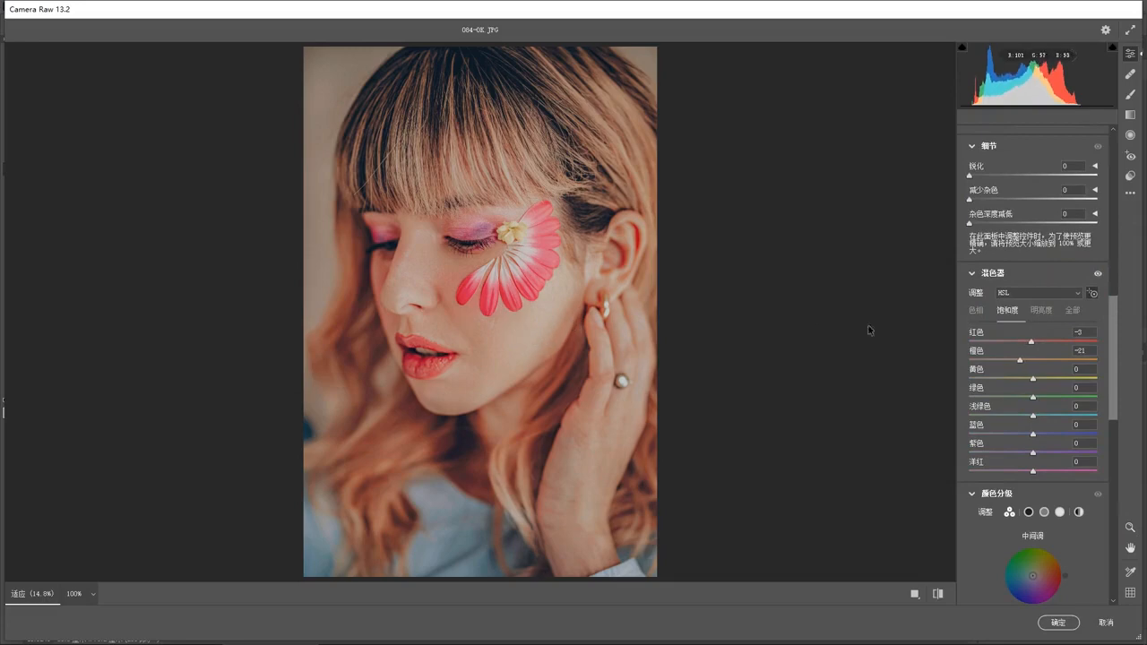
{"action": "left_click", "coordinate": [1041, 310]}
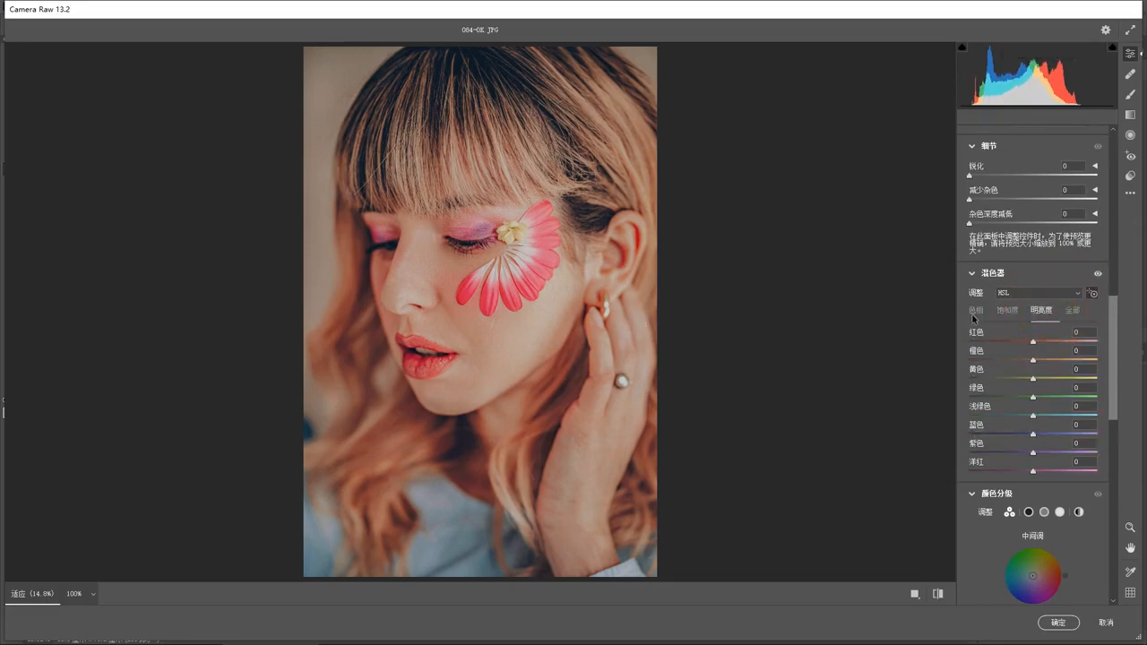
{"action": "left_click", "coordinate": [976, 311]}
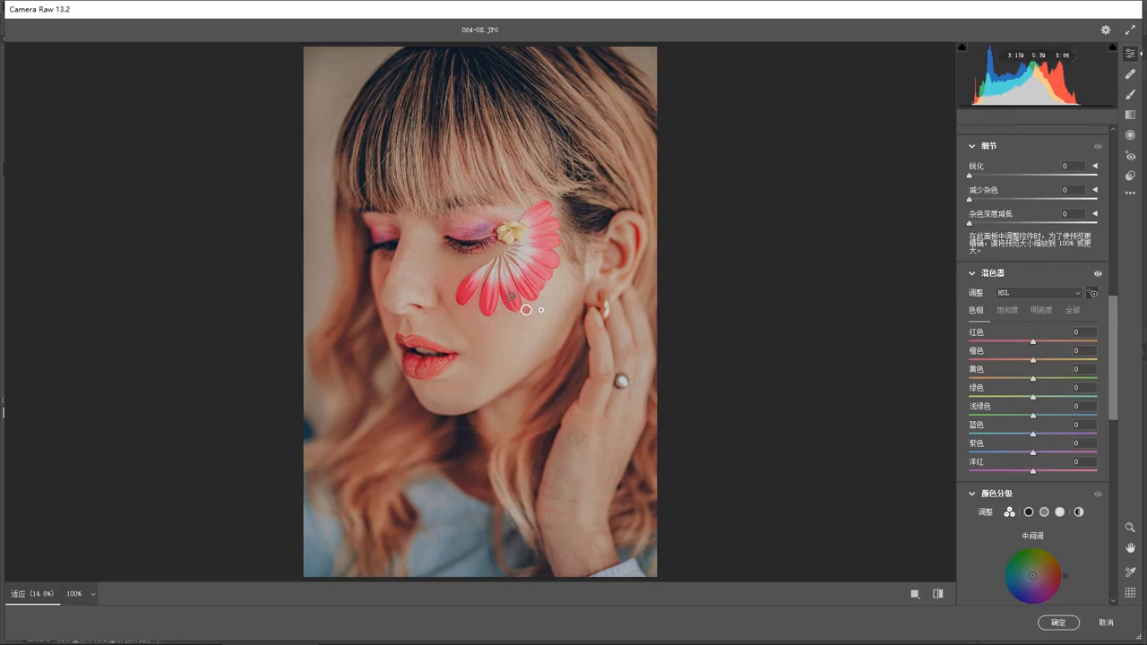
{"action": "left_click_drag", "start_coordinate": [504, 297], "coordinate": [457, 297]}
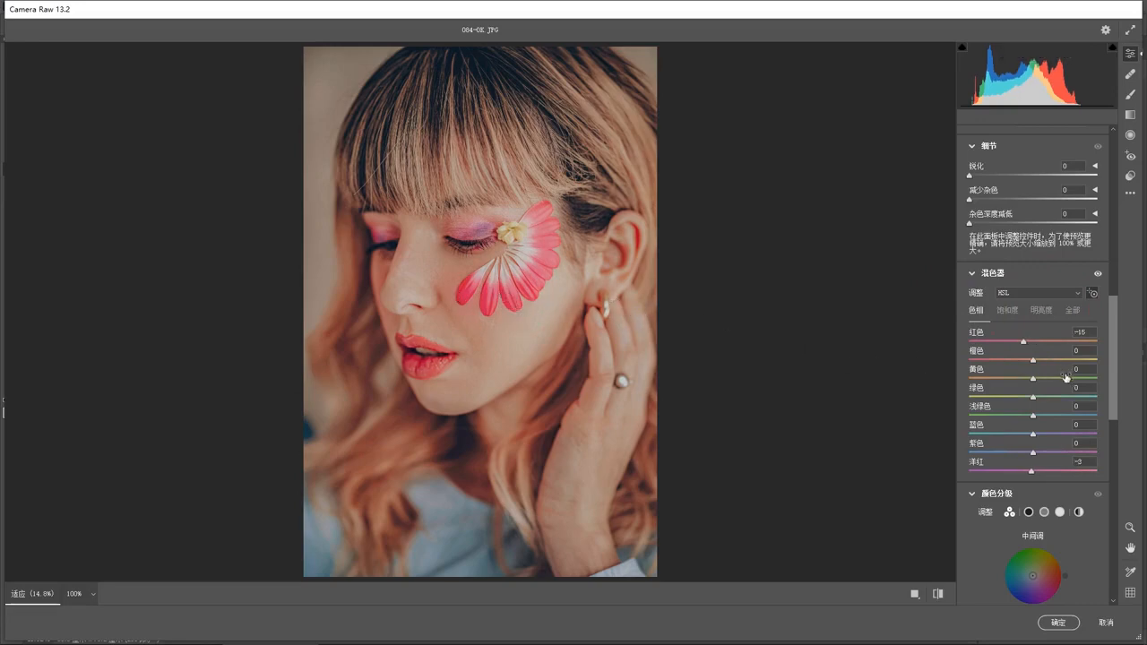
Step: Colour grade highlights (hue 203, saturation 39), shadows (hue 12, saturation 18) and midtones (hue 183, saturation 9) with balance +22, and apply the filter
{"action": "left_click_drag", "start_coordinate": [1116, 354], "coordinate": [1118, 421]}
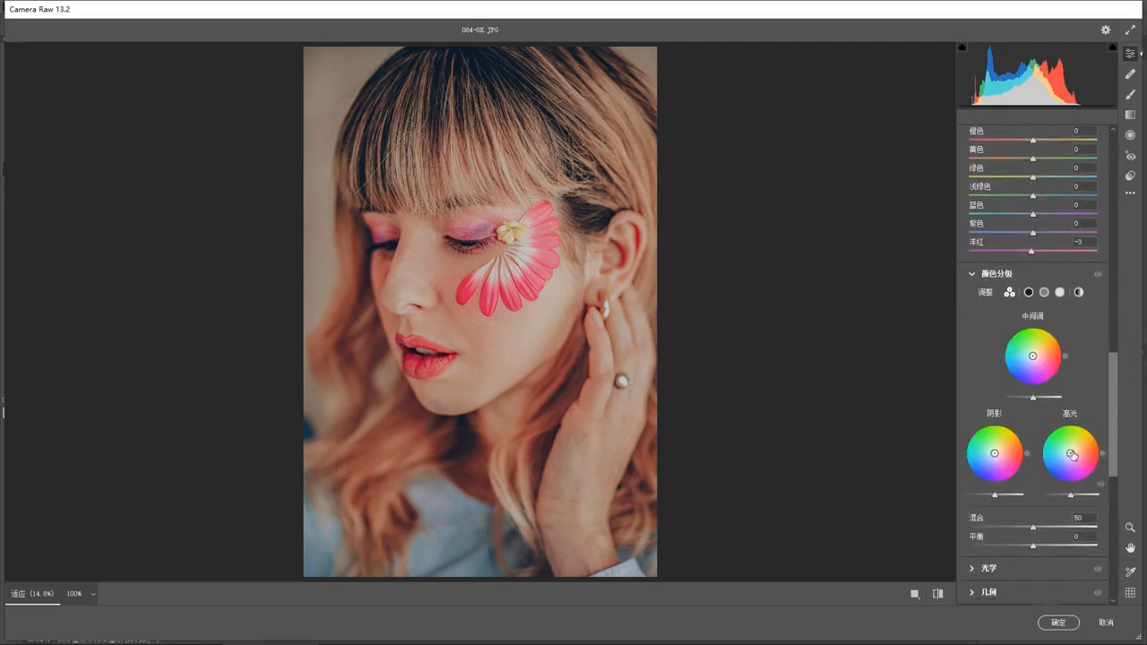
{"action": "left_click_drag", "start_coordinate": [1072, 455], "coordinate": [1043, 470]}
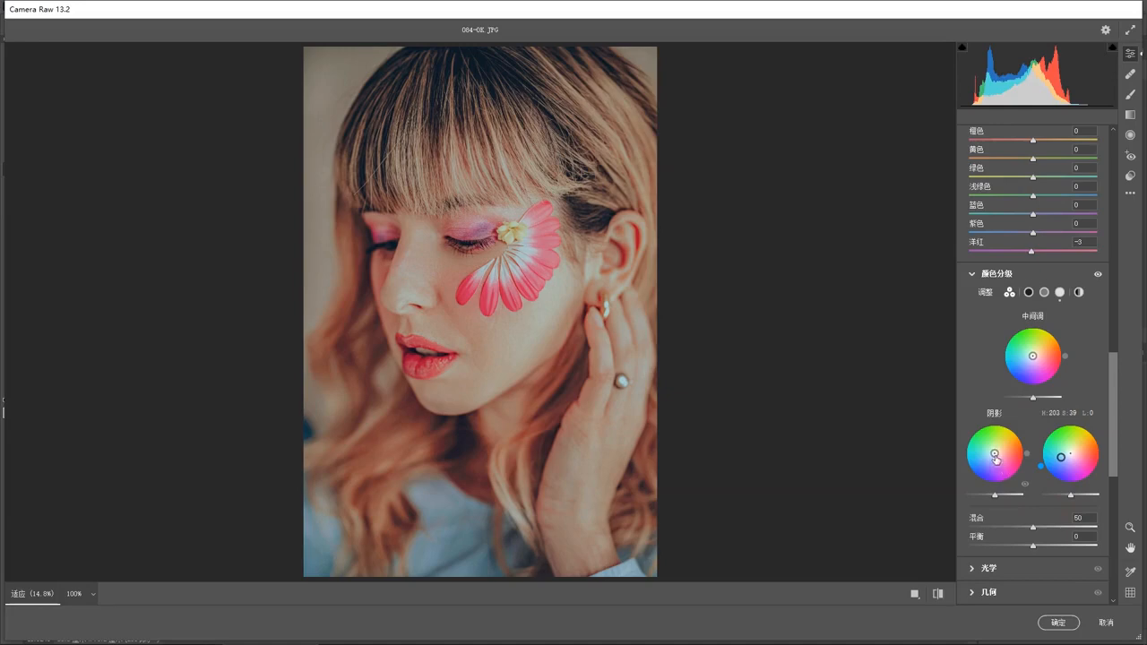
{"action": "left_click_drag", "start_coordinate": [995, 459], "coordinate": [1028, 446]}
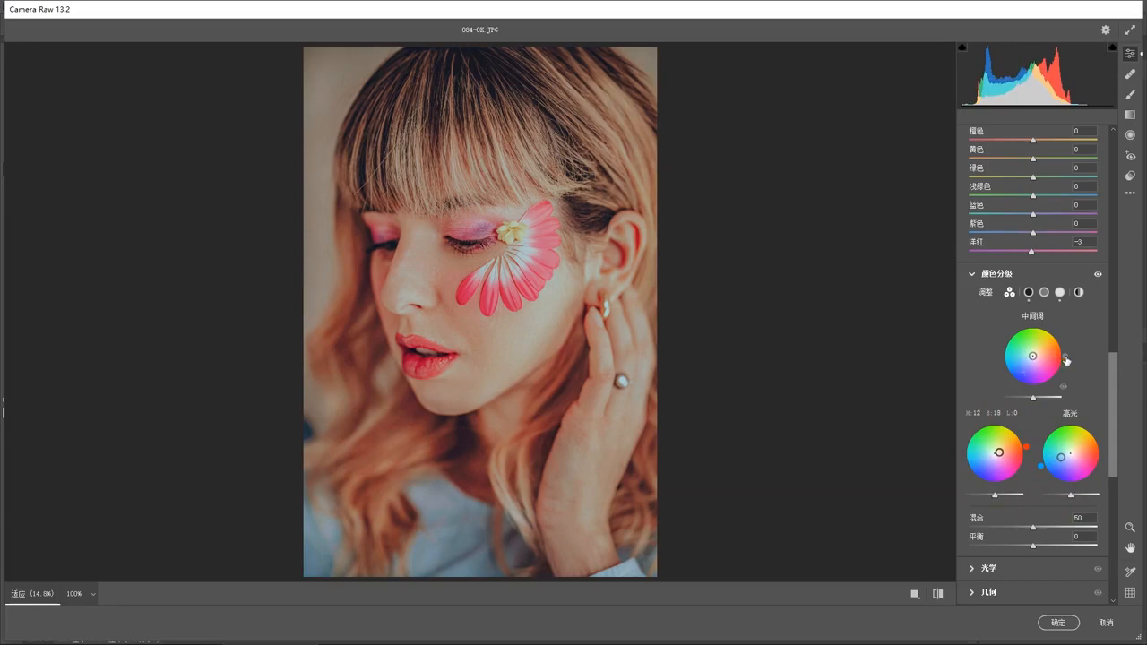
{"action": "mouse_move", "coordinate": [1033, 356]}
{"action": "left_mouse_down"}
{"action": "mouse_move", "coordinate": [1000, 356]}
{"action": "mouse_move", "coordinate": [1030, 355]}
{"action": "left_mouse_up"}
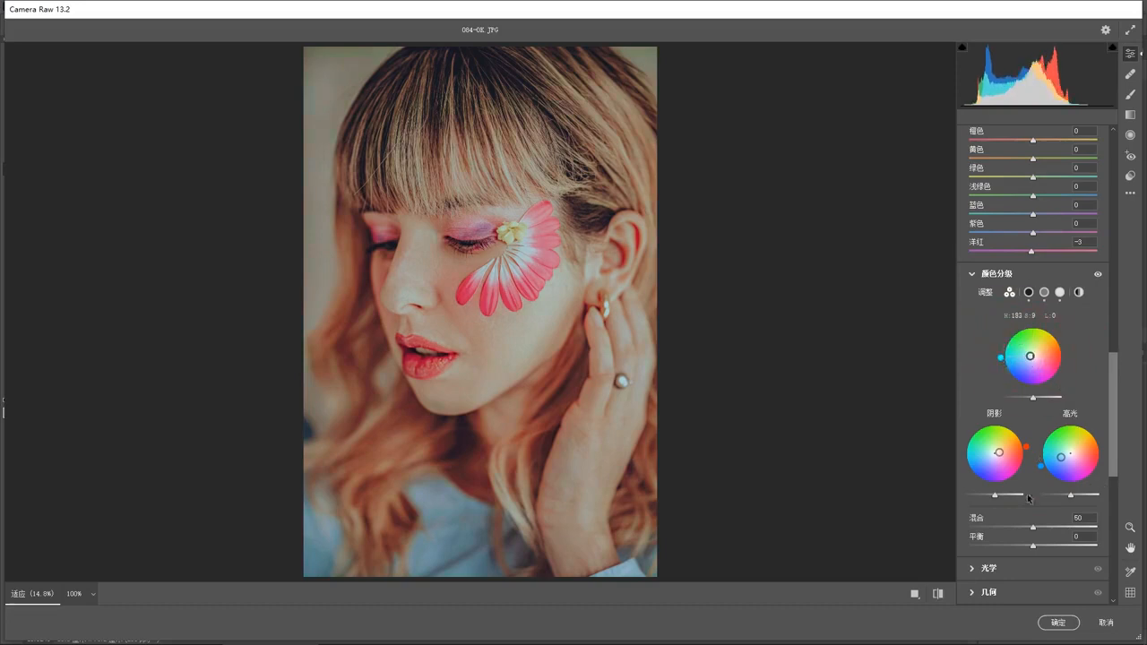
{"action": "left_click_drag", "start_coordinate": [1049, 546], "coordinate": [1048, 547]}
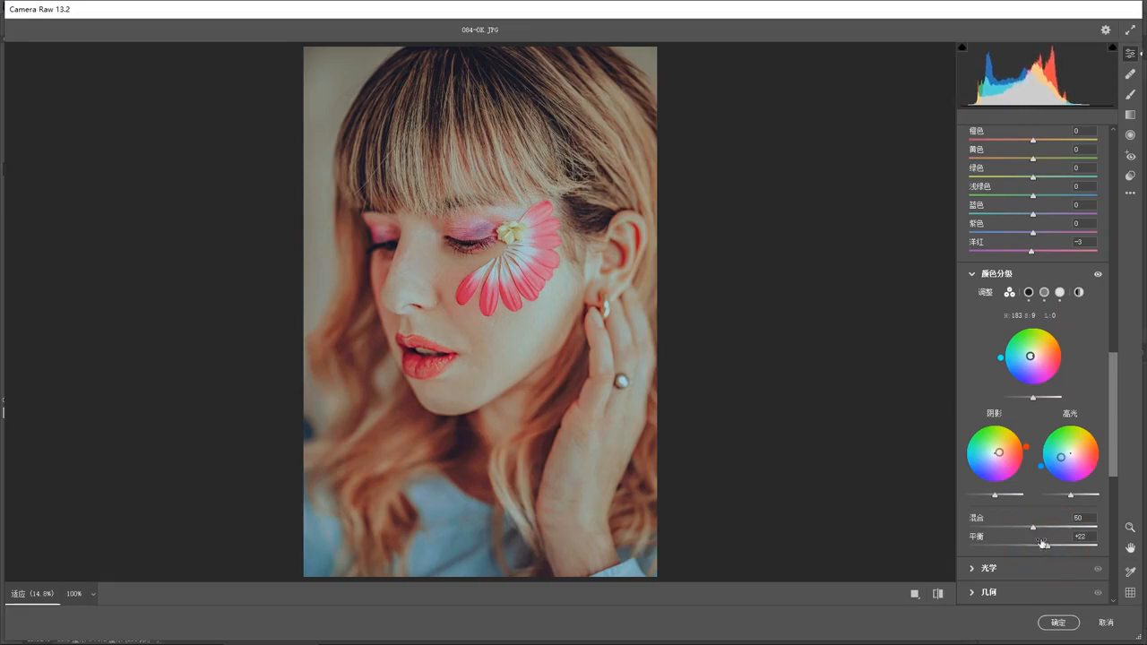
{"action": "left_click", "coordinate": [1058, 622]}
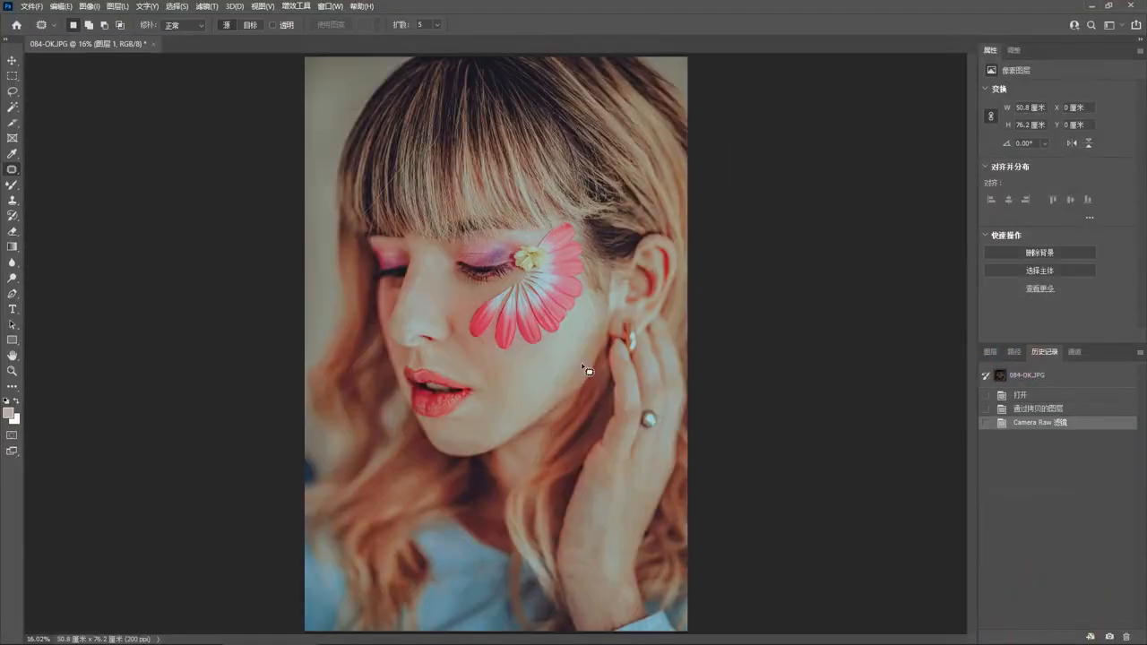
Step: Load the composite RGB channel as a selection and invert it to target the darker areas
{"action": "left_click", "coordinate": [1070, 353]}
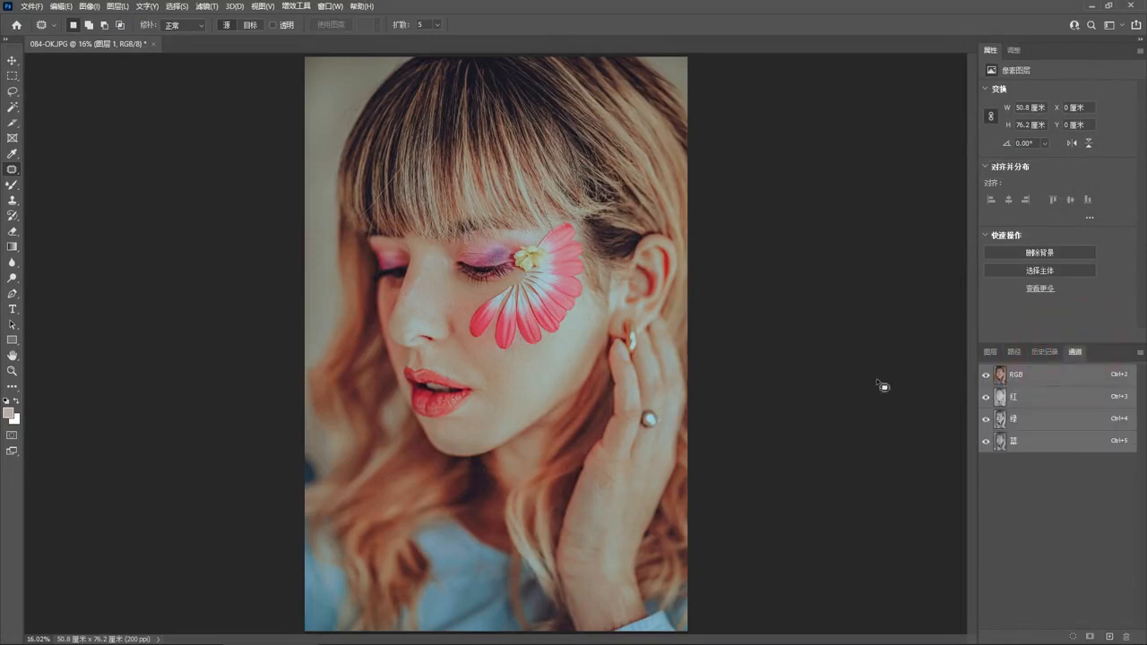
{"action": "left_click", "coordinate": [1046, 384], "text": "ctrl"}
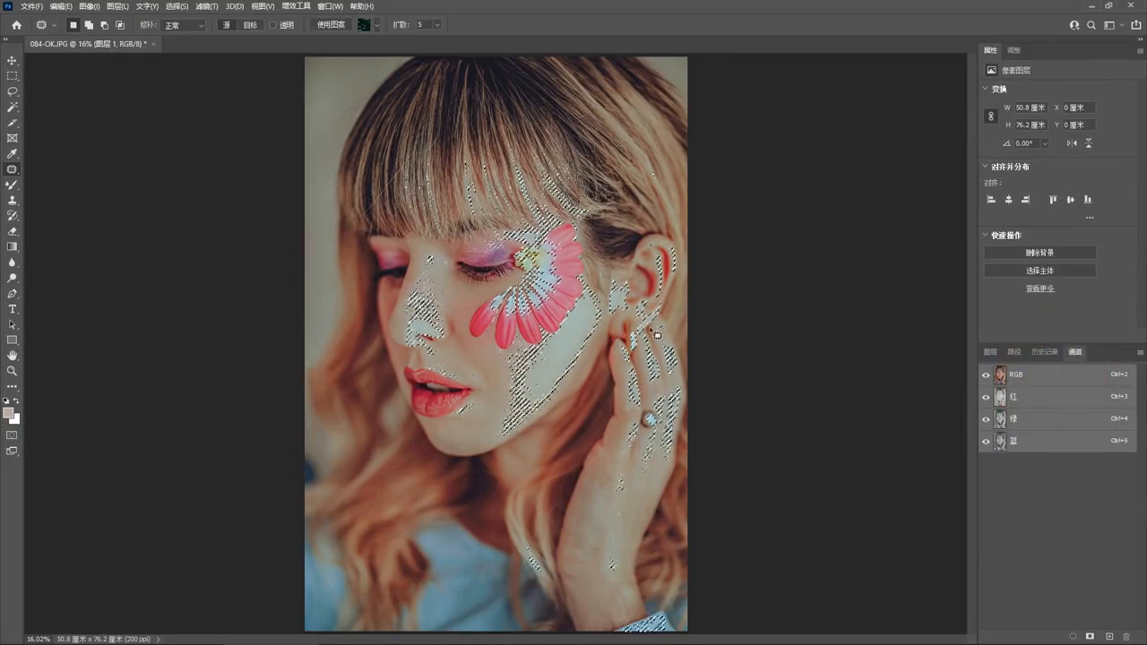
{"action": "left_click", "coordinate": [176, 7]}
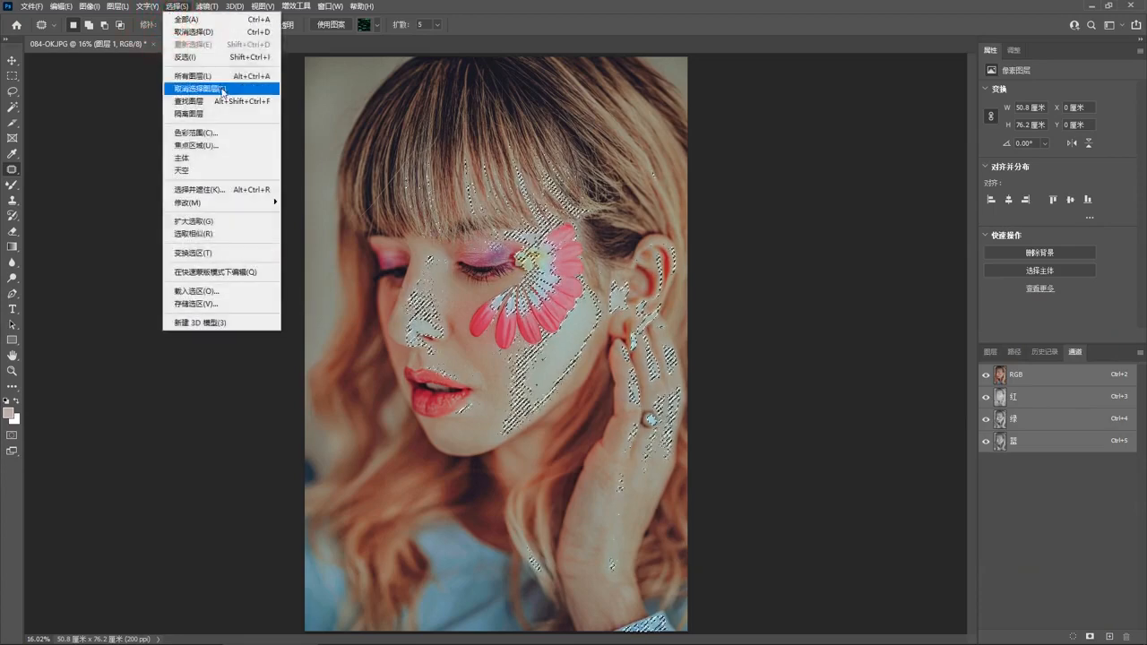
{"action": "left_click", "coordinate": [205, 56]}
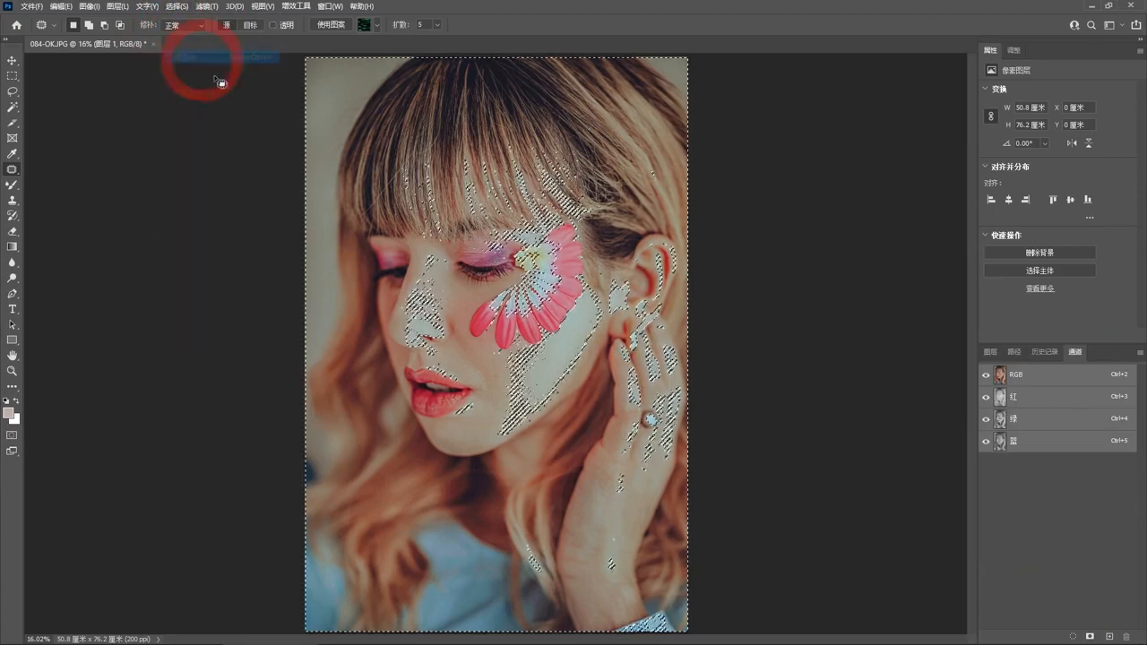
Step: Add a Curves adjustment layer masked by the selection, anchoring the RGB curve at 27/27 and raising input 83 to output 103
{"action": "left_click", "coordinate": [989, 351]}
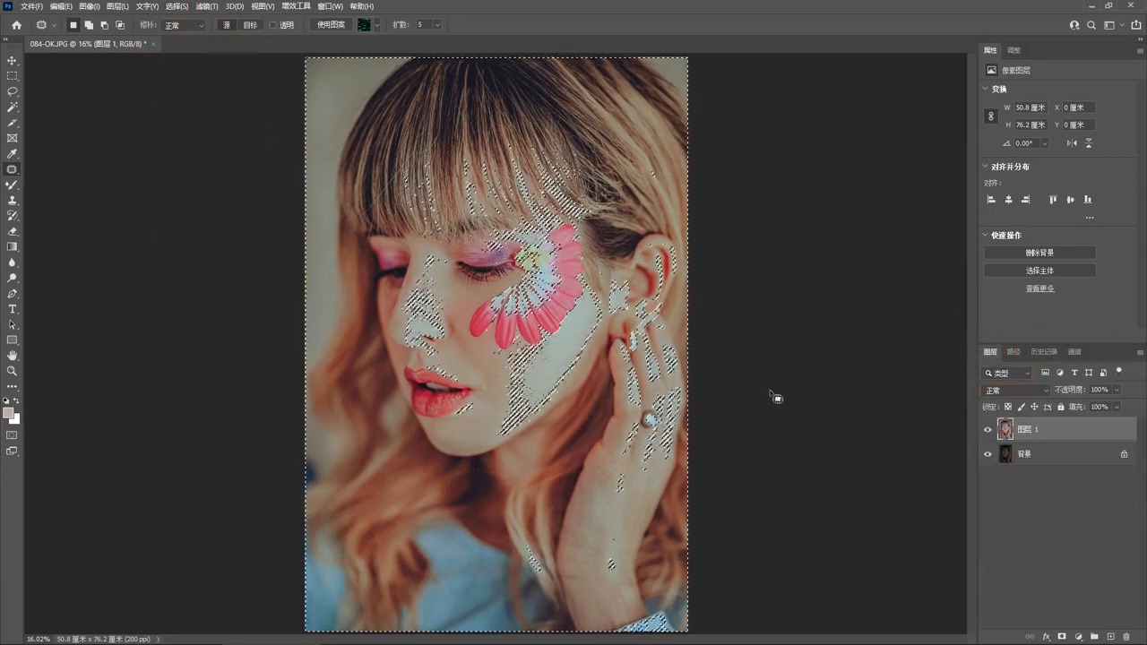
{"action": "left_click", "coordinate": [1081, 638]}
{"action": "left_click", "coordinate": [1095, 476]}
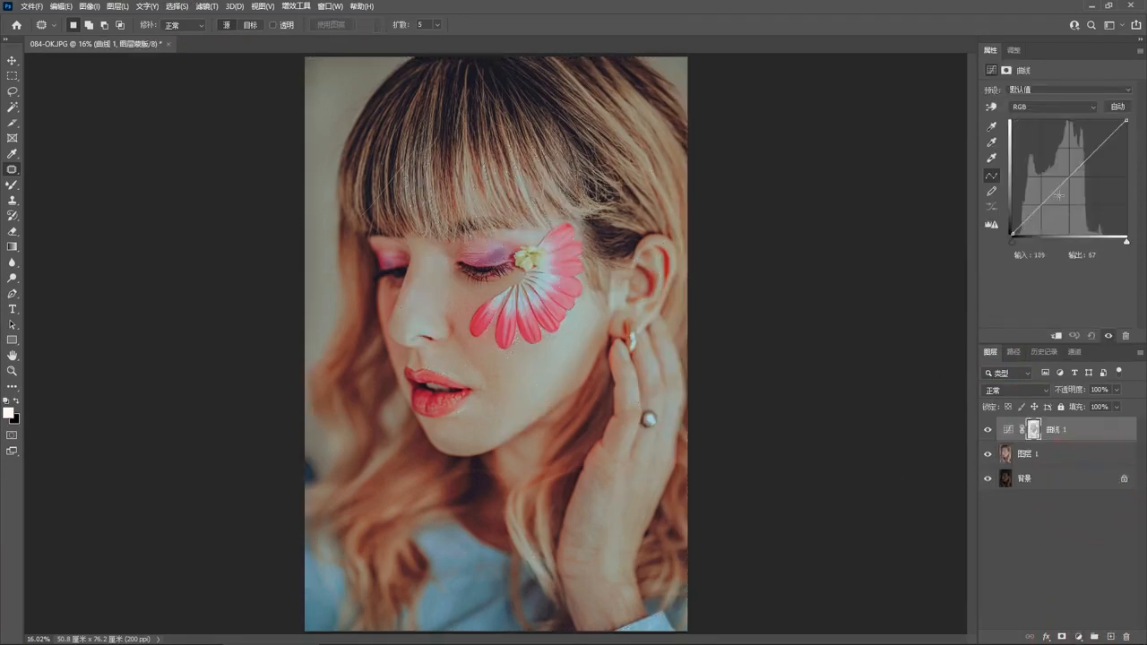
{"action": "left_click", "coordinate": [1024, 221]}
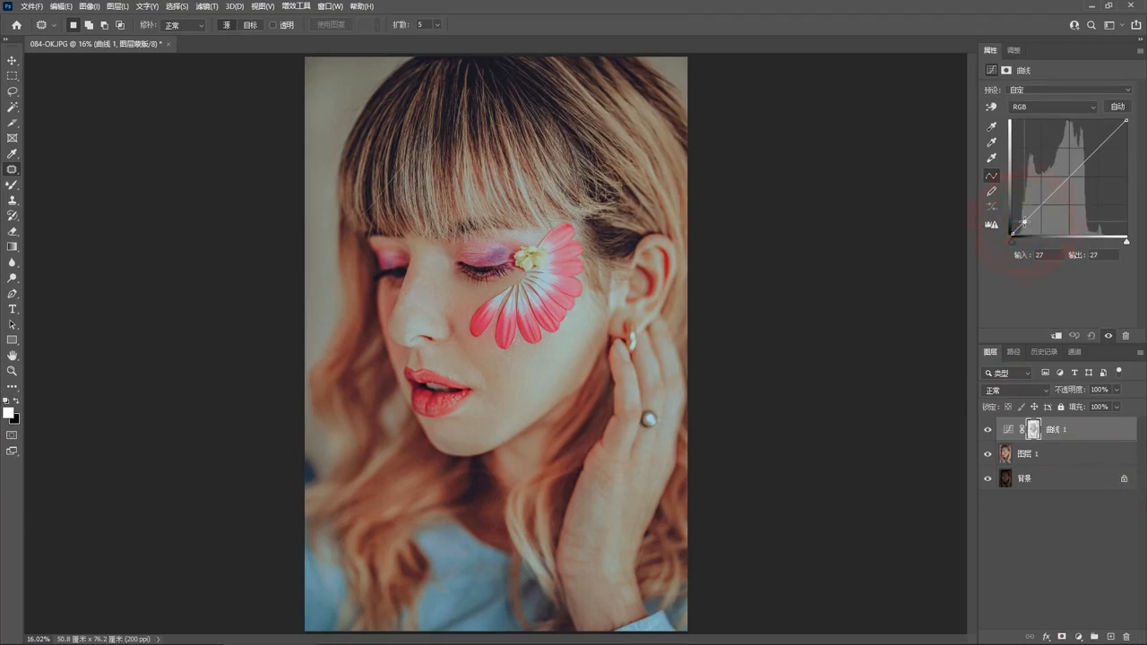
{"action": "left_click_drag", "start_coordinate": [1057, 188], "coordinate": [1049, 188]}
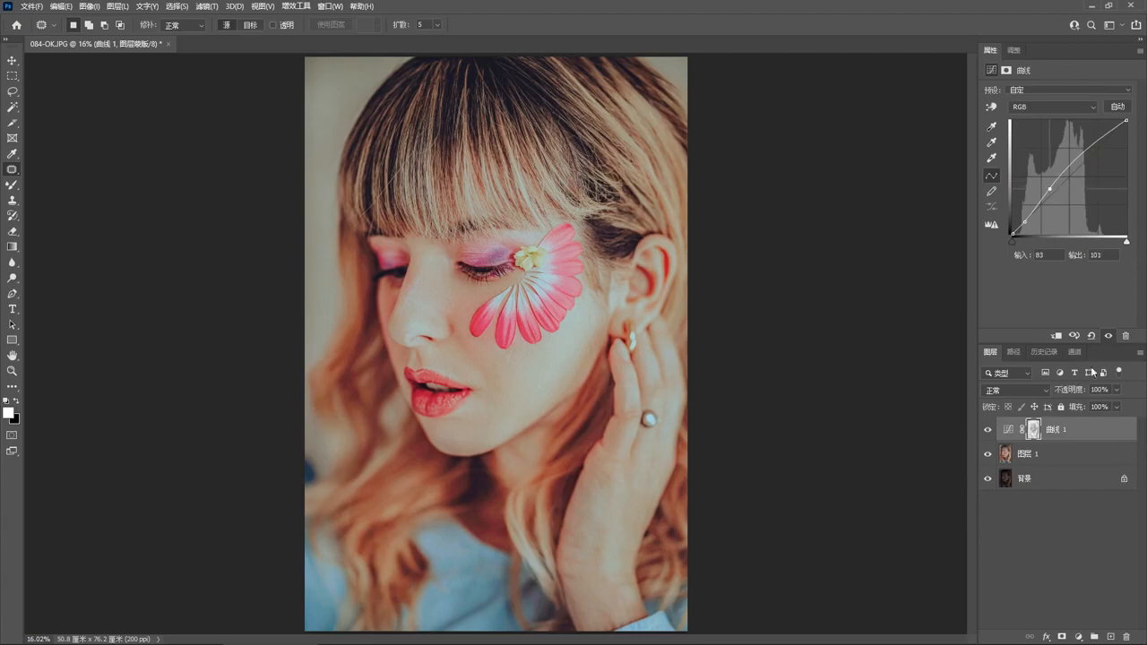
Step: In the Curves adjustment, set the green channel's input 94 to output 90 and the blue channel's input 103 to output 111
{"action": "left_click", "coordinate": [1047, 111]}
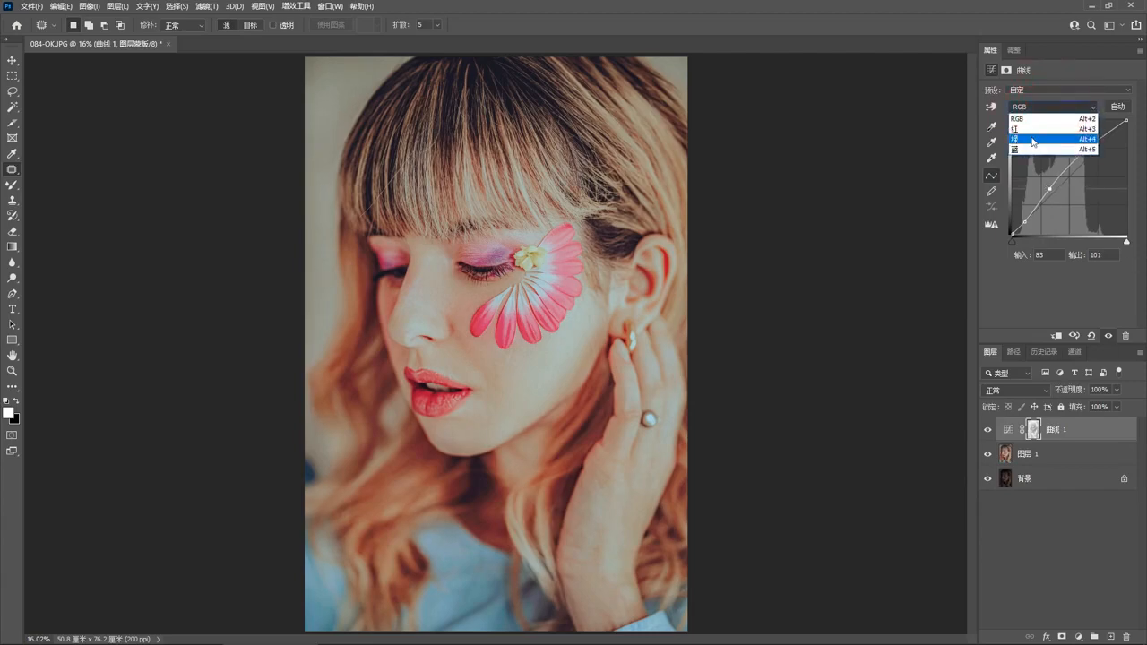
{"action": "left_click", "coordinate": [1034, 141]}
{"action": "left_click_drag", "start_coordinate": [1058, 185], "coordinate": [1055, 192]}
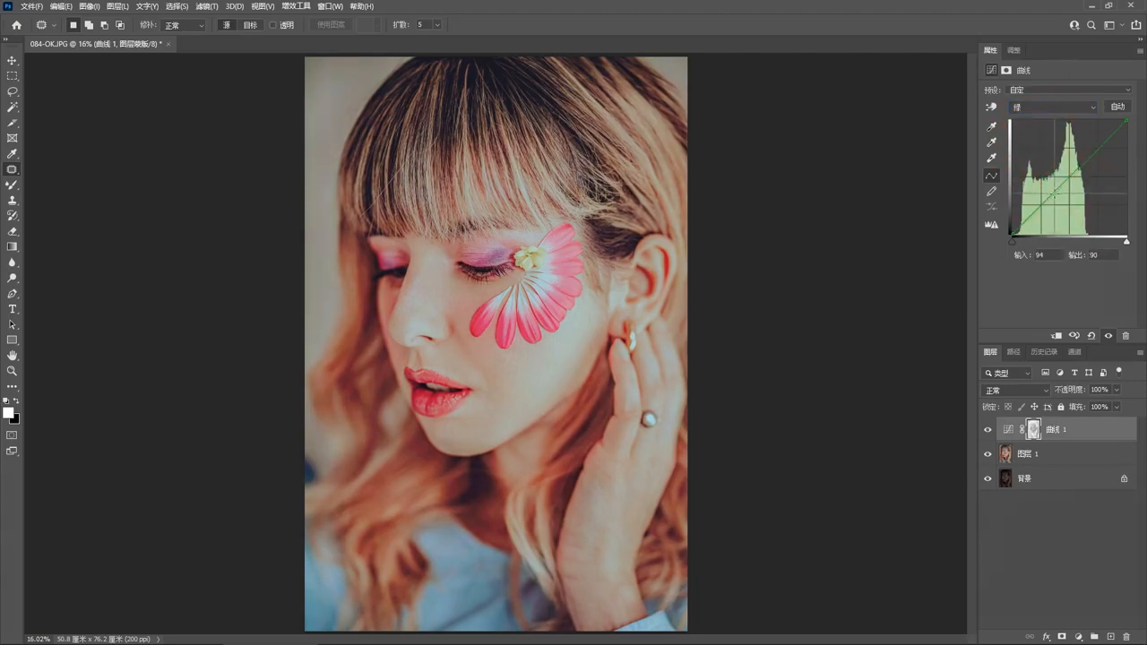
{"action": "left_click", "coordinate": [1038, 106]}
{"action": "left_click", "coordinate": [1031, 152]}
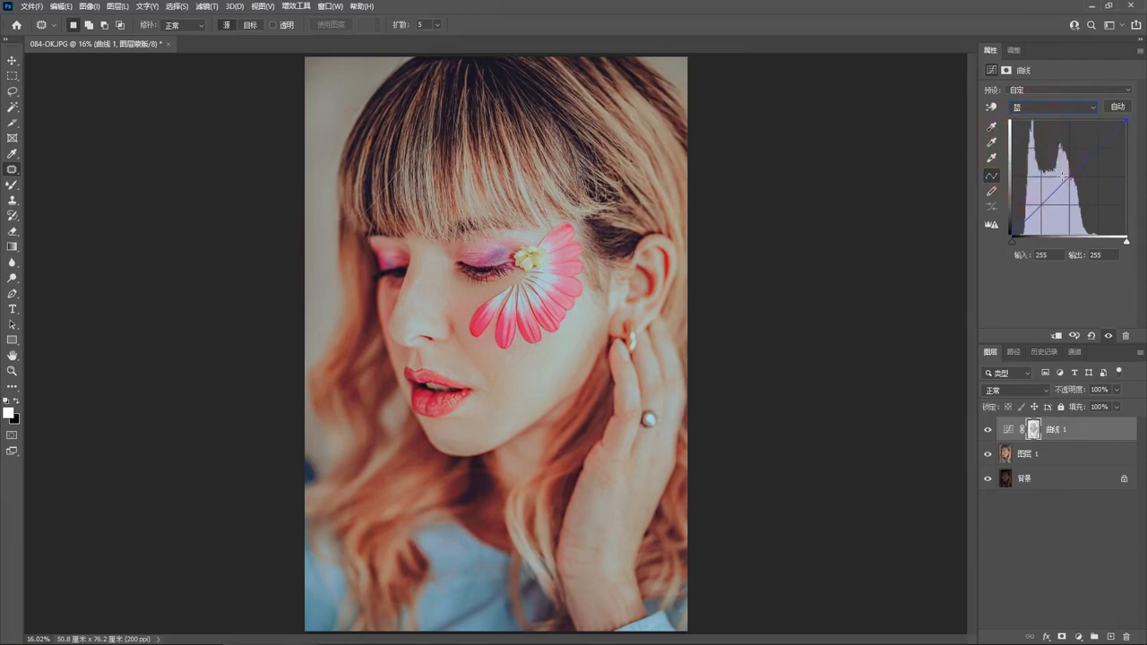
{"action": "left_click_drag", "start_coordinate": [1059, 189], "coordinate": [1058, 184]}
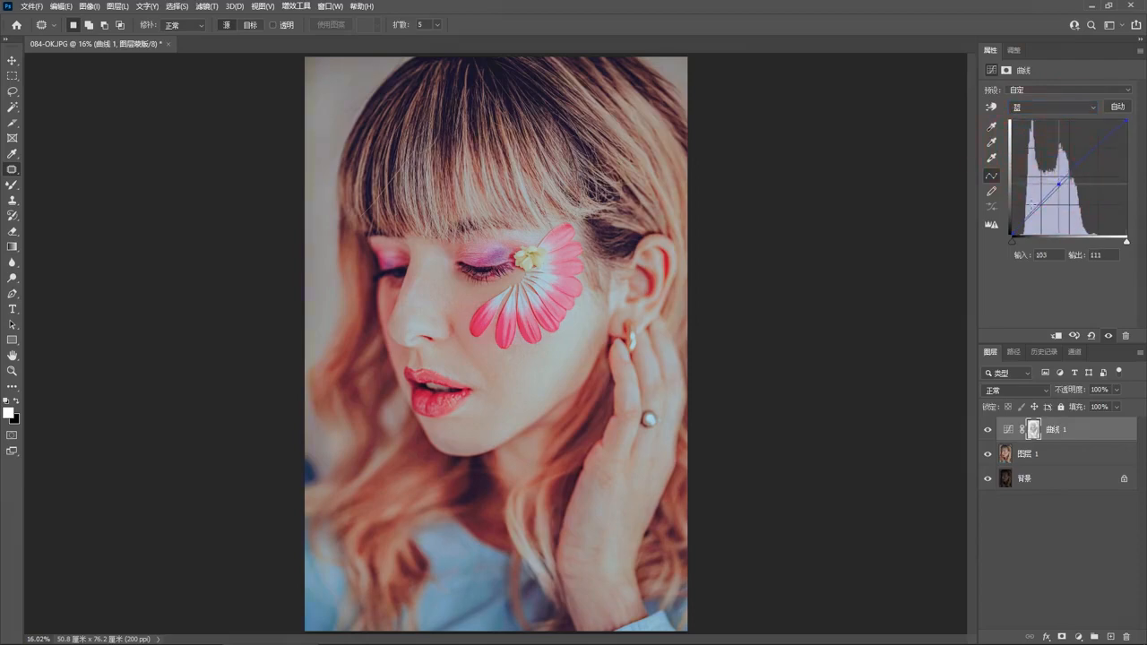
{"action": "left_click", "coordinate": [721, 236]}
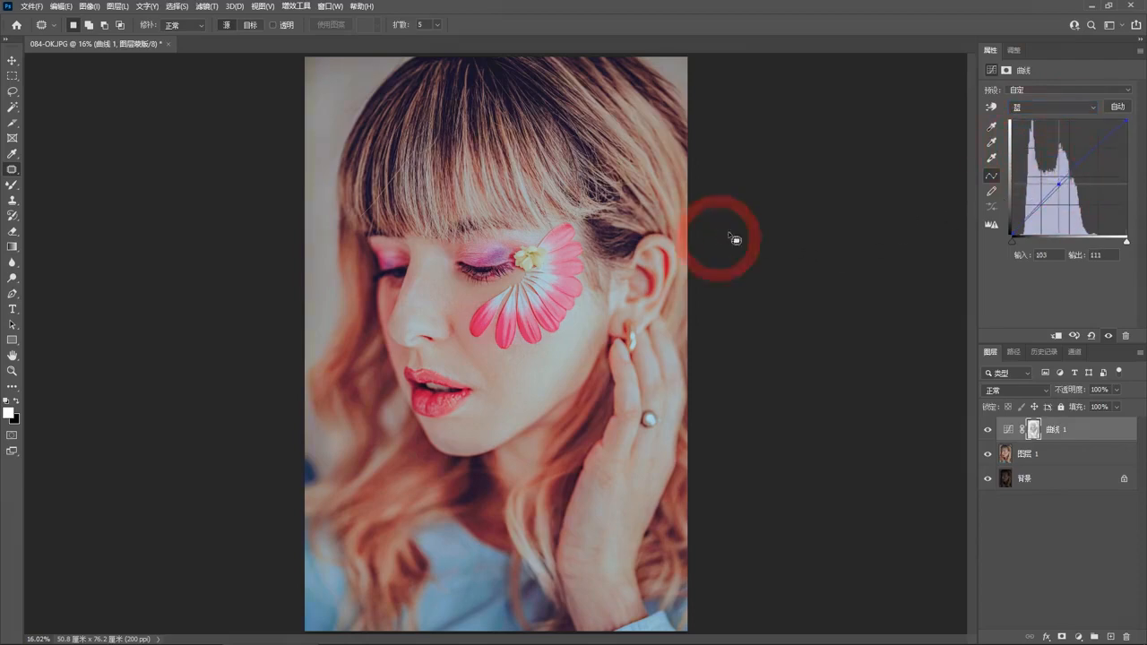
Step: Merge all visible layers and smooth the skin on the nose and the inner cheek with the Mixer Brush
{"action": "key", "text": "ctrl+shift+e"}
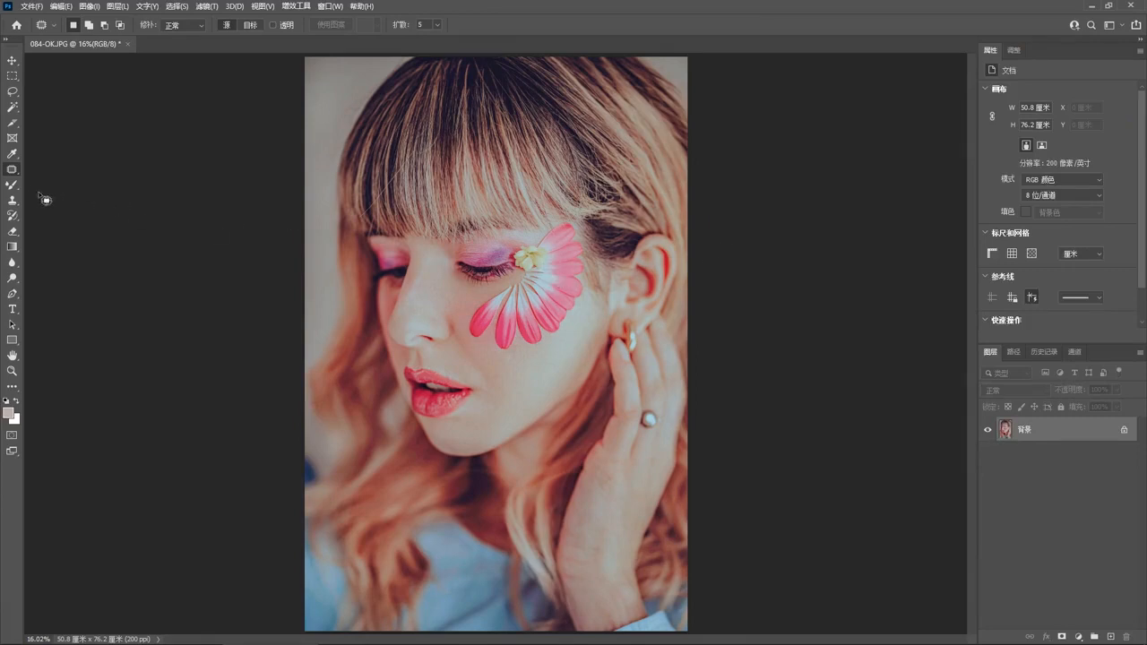
{"action": "left_click", "coordinate": [12, 185]}
{"action": "left_click", "coordinate": [61, 219]}
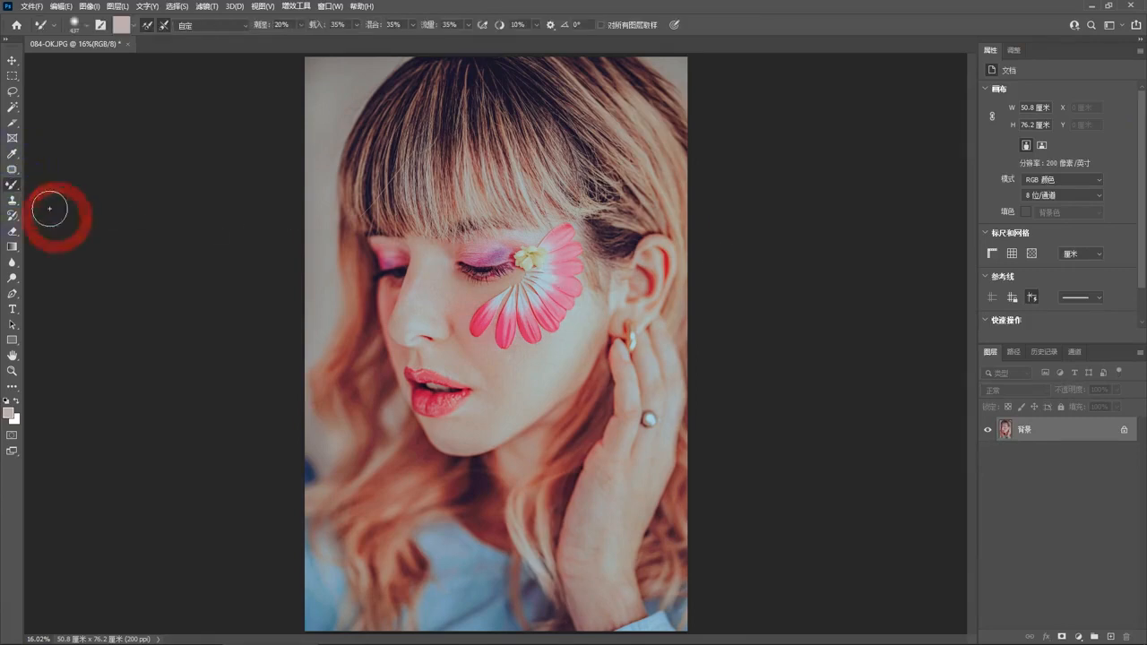
{"action": "left_click_drag", "start_coordinate": [430, 302], "coordinate": [431, 319]}
{"action": "left_click", "coordinate": [430, 278], "text": "alt"}
{"action": "mouse_move", "coordinate": [427, 264]}
{"action": "left_mouse_down"}
{"action": "mouse_move", "coordinate": [417, 303]}
{"action": "mouse_move", "coordinate": [426, 292]}
{"action": "mouse_move", "coordinate": [446, 313]}
{"action": "left_mouse_up"}
{"action": "left_click", "coordinate": [428, 298], "text": "alt"}
{"action": "left_click", "coordinate": [447, 299], "text": "alt"}
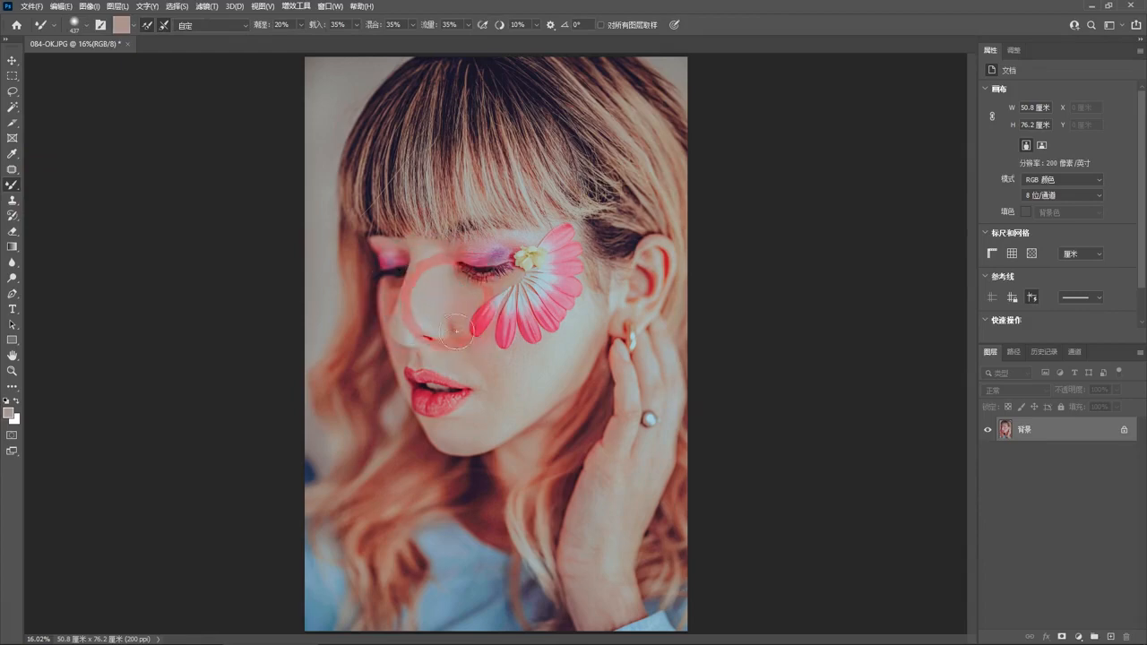
Step: Smooth the skin along the lower cheek, the back of the hand and the fingers with Mixer Brush strokes
{"action": "mouse_move", "coordinate": [502, 383]}
{"action": "left_mouse_down"}
{"action": "mouse_move", "coordinate": [523, 381]}
{"action": "mouse_move", "coordinate": [503, 417]}
{"action": "mouse_move", "coordinate": [565, 437]}
{"action": "left_mouse_up"}
{"action": "left_click", "coordinate": [512, 382], "text": "alt"}
{"action": "left_click", "coordinate": [519, 383], "text": "alt"}
{"action": "left_click", "coordinate": [600, 503], "text": "alt"}
{"action": "mouse_move", "coordinate": [594, 520]}
{"action": "left_mouse_down"}
{"action": "mouse_move", "coordinate": [602, 465]}
{"action": "mouse_move", "coordinate": [580, 554]}
{"action": "mouse_move", "coordinate": [560, 539]}
{"action": "mouse_move", "coordinate": [585, 568]}
{"action": "mouse_move", "coordinate": [600, 558]}
{"action": "mouse_move", "coordinate": [596, 616]}
{"action": "mouse_move", "coordinate": [626, 605]}
{"action": "mouse_move", "coordinate": [624, 588]}
{"action": "mouse_move", "coordinate": [624, 616]}
{"action": "mouse_move", "coordinate": [614, 525]}
{"action": "mouse_move", "coordinate": [641, 475]}
{"action": "mouse_move", "coordinate": [587, 541]}
{"action": "mouse_move", "coordinate": [602, 515]}
{"action": "left_mouse_up"}
{"action": "right_click", "coordinate": [609, 497], "text": "alt"}
{"action": "left_click", "coordinate": [617, 384]}
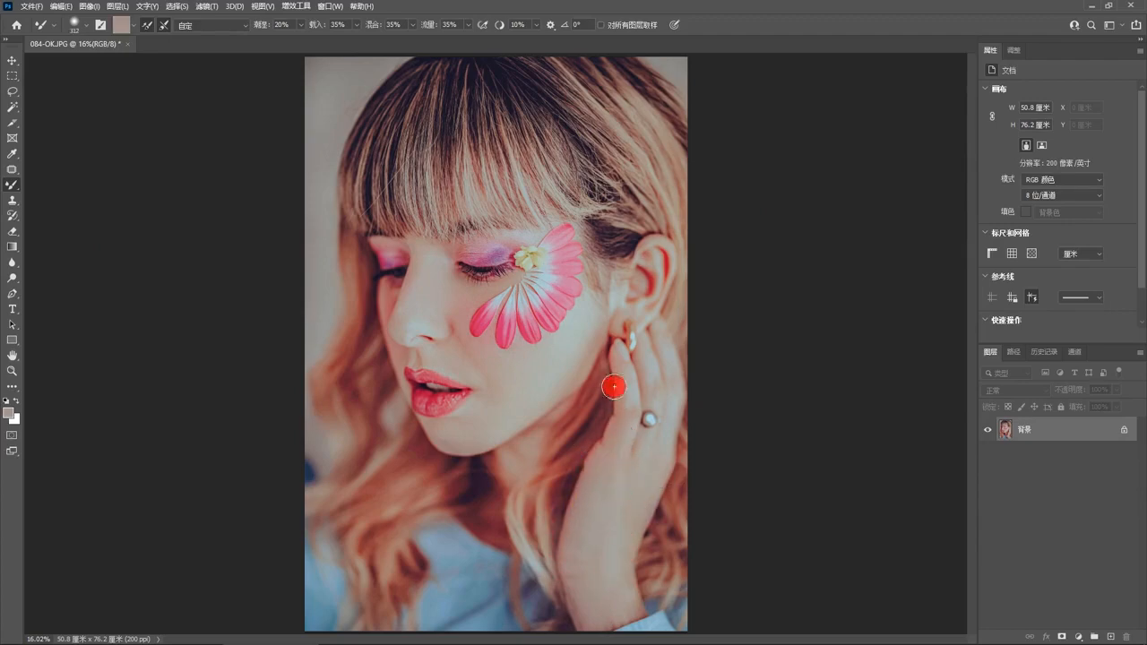
{"action": "left_click_drag", "start_coordinate": [646, 385], "coordinate": [642, 366]}
{"action": "left_click", "coordinate": [648, 388], "text": "alt"}
Step: Compare the retouched portrait with the original image state in the history, and return to the latest retouched state
{"action": "scroll", "coordinate": [658, 402], "scroll_direction": "up", "scroll_amount": 2}
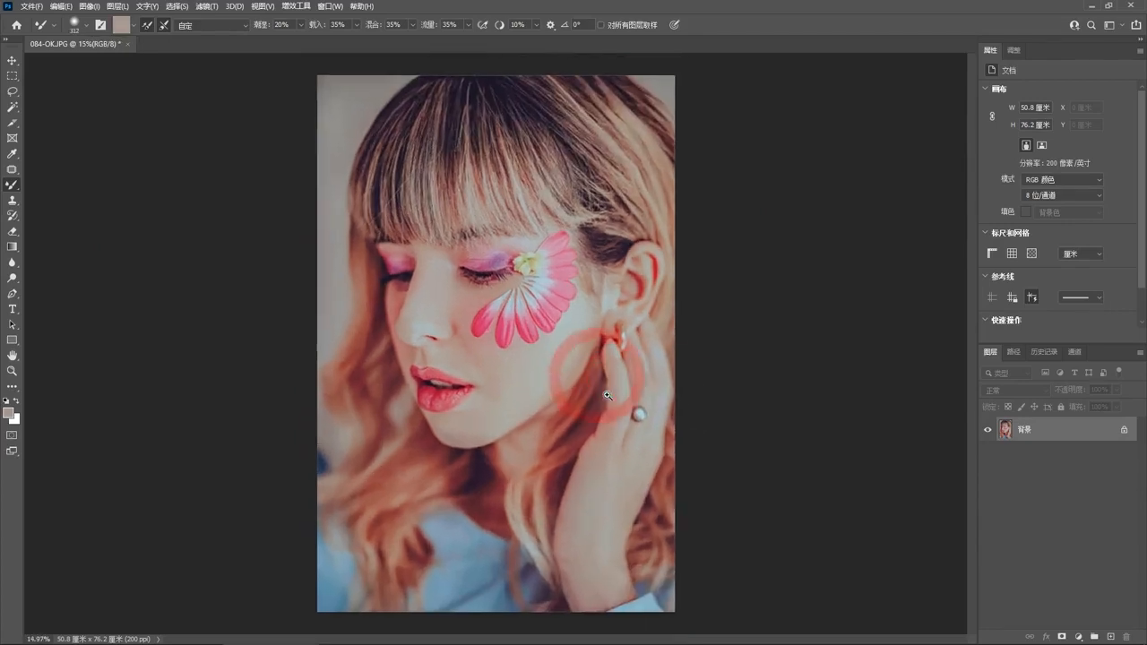
{"action": "left_click", "coordinate": [1044, 351]}
{"action": "scroll", "coordinate": [1089, 425], "scroll_direction": "up", "scroll_amount": 5}
{"action": "left_click", "coordinate": [1029, 379]}
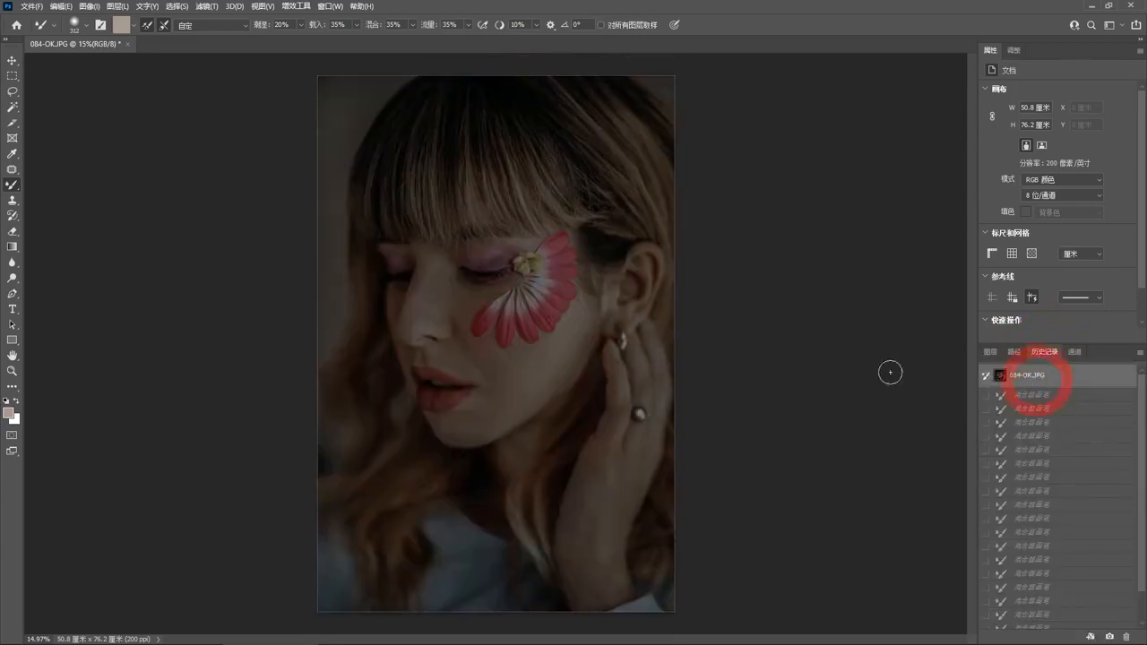
{"action": "key", "text": "ctrl+z"}
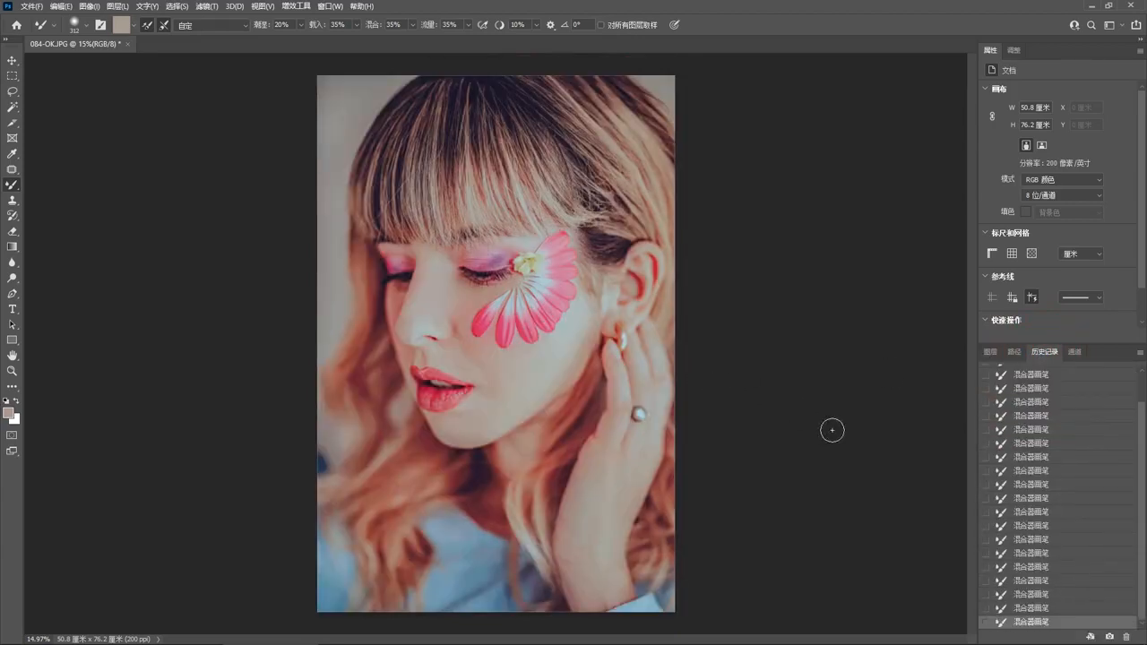